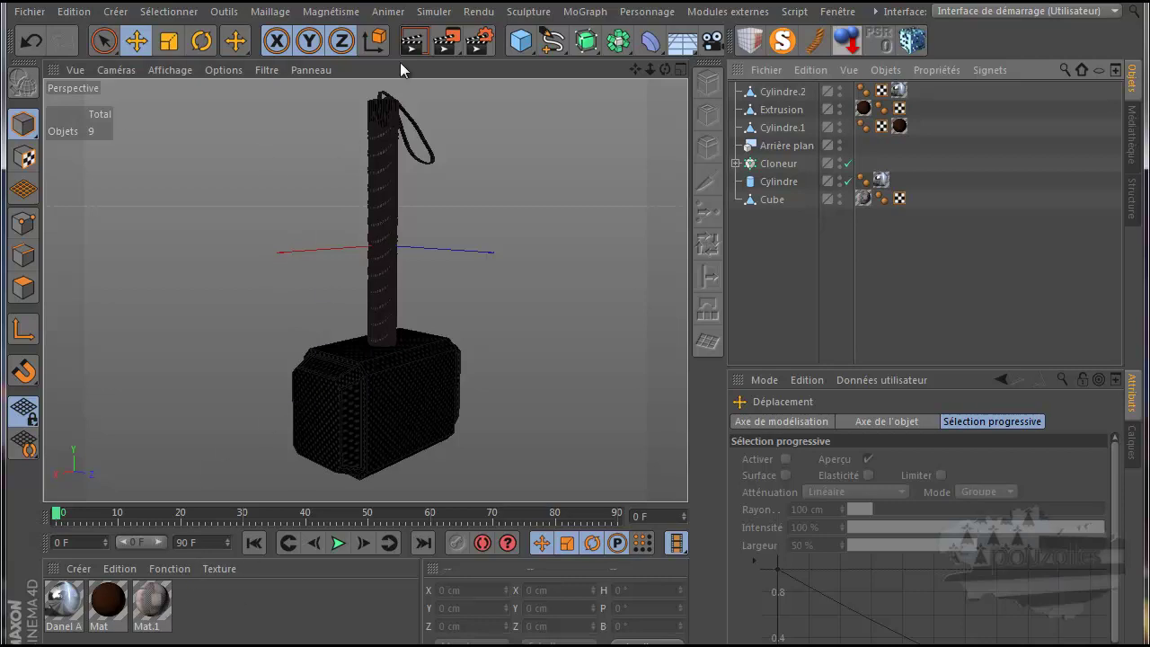
Render the perspective view of the hammer and dismiss the missing-content report
left_click(413, 40)
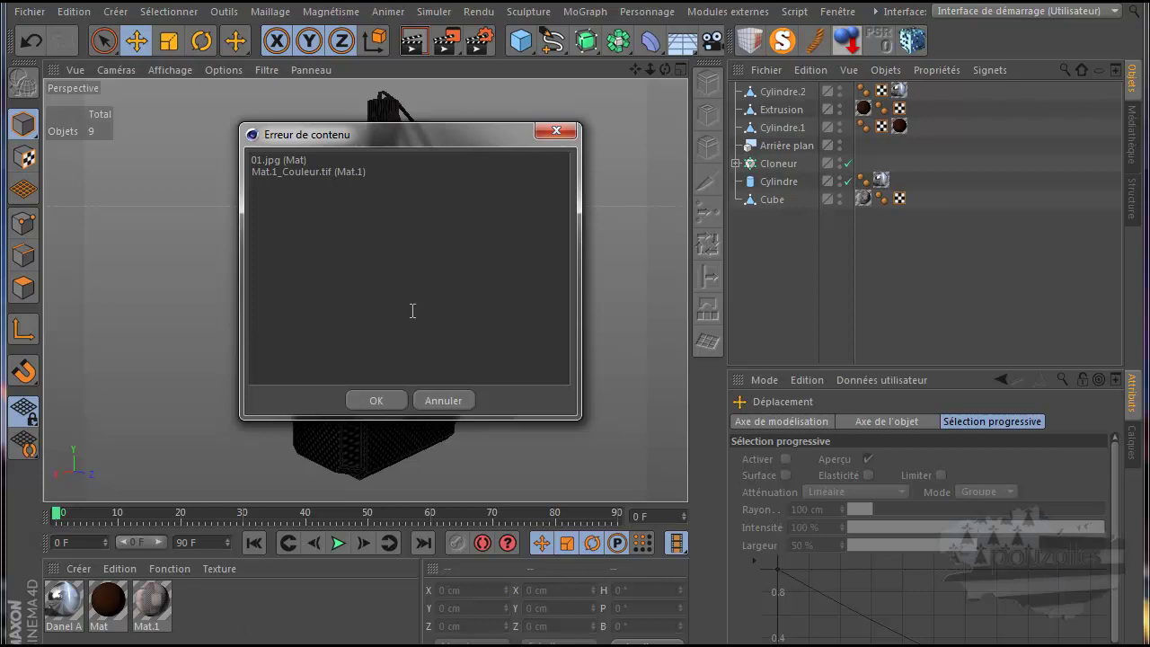
left_click(556, 130)
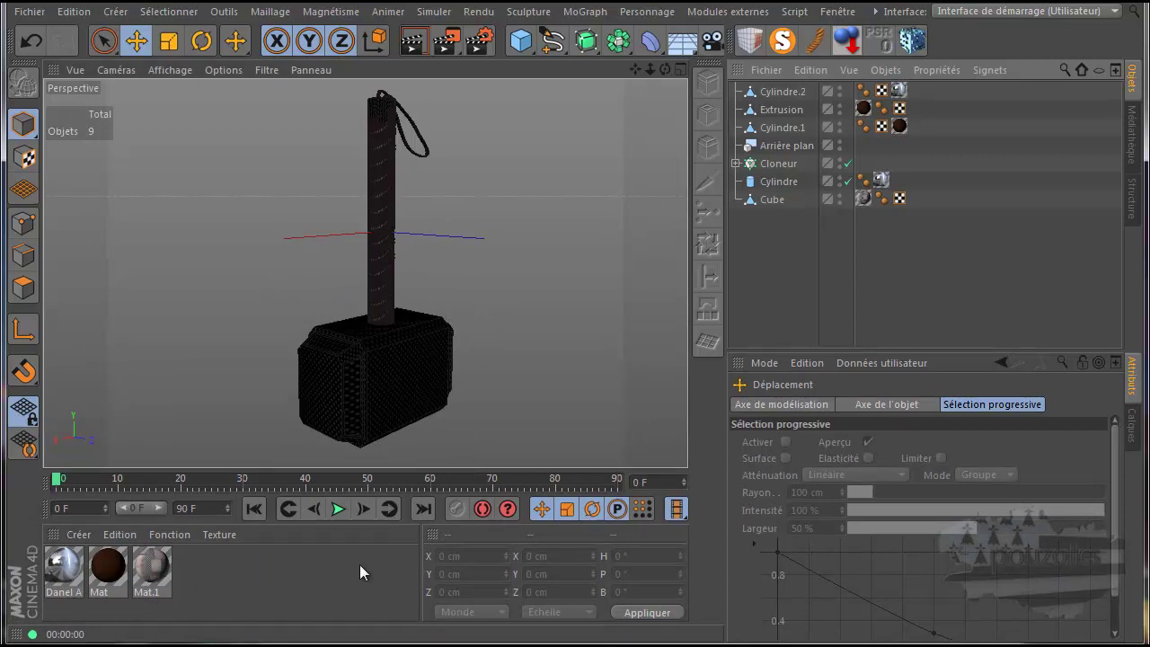
Try to reload the 01.jpg image in the colour channel of the material Mat
double_click(106, 578)
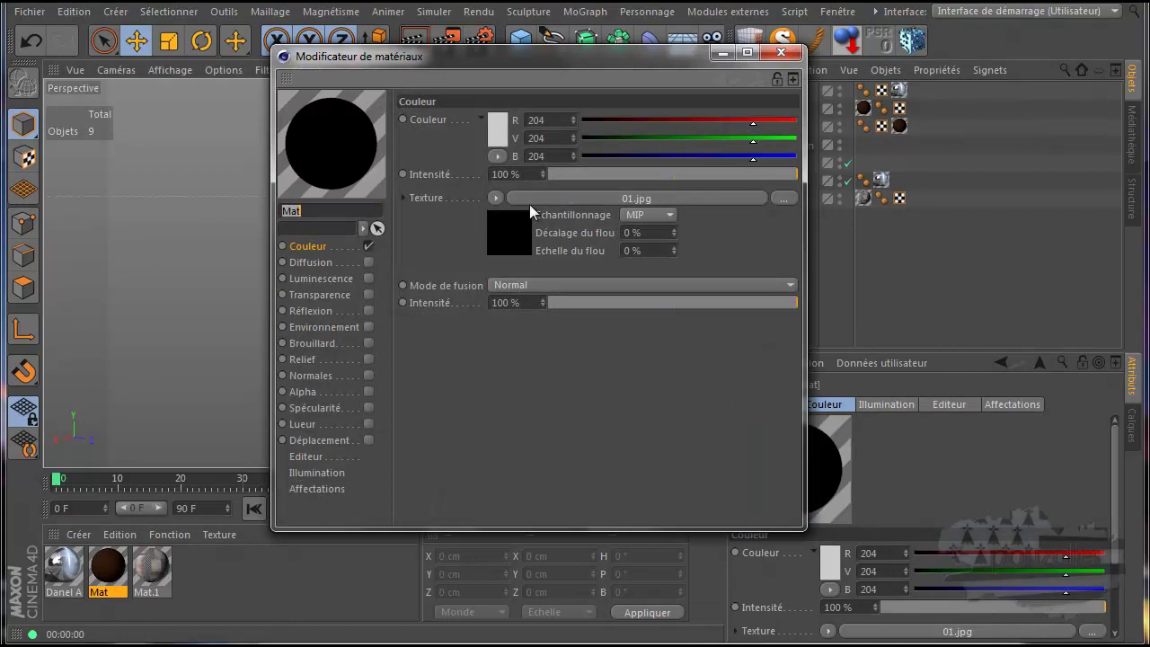
left_click(626, 199)
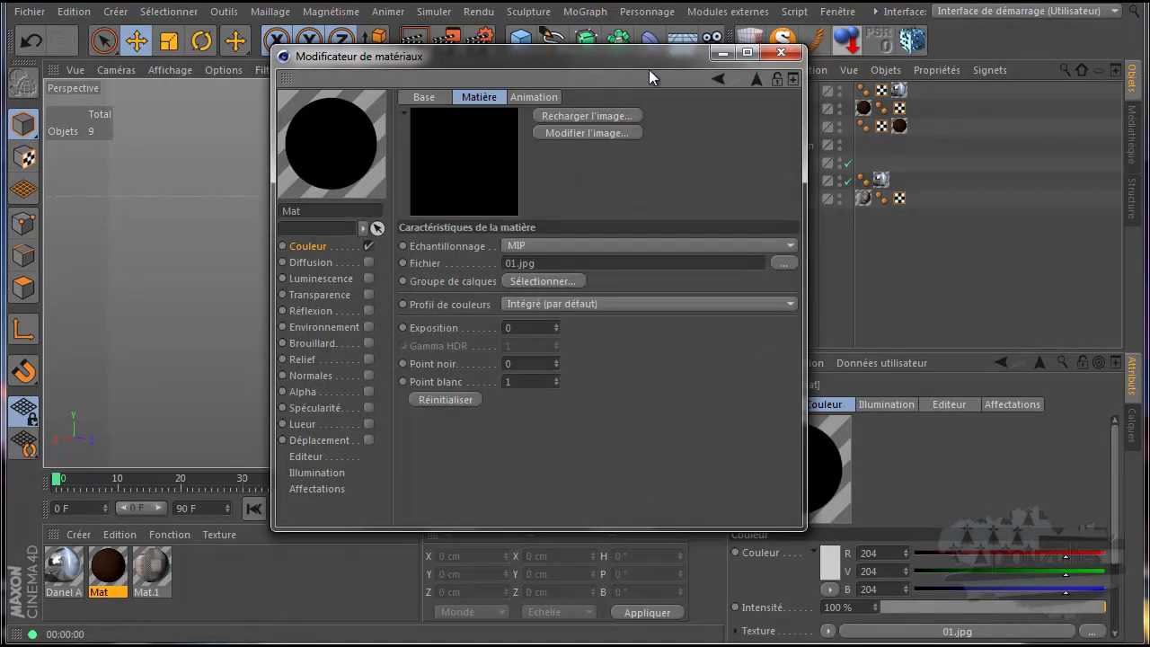
left_click(308, 245)
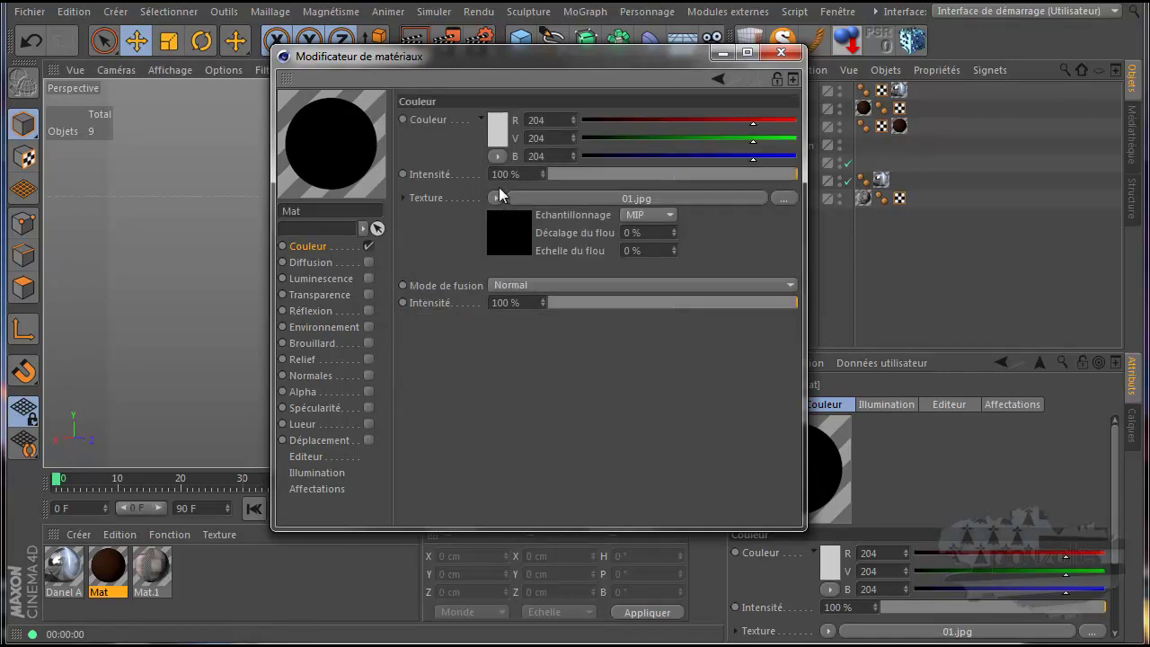
left_click(495, 198)
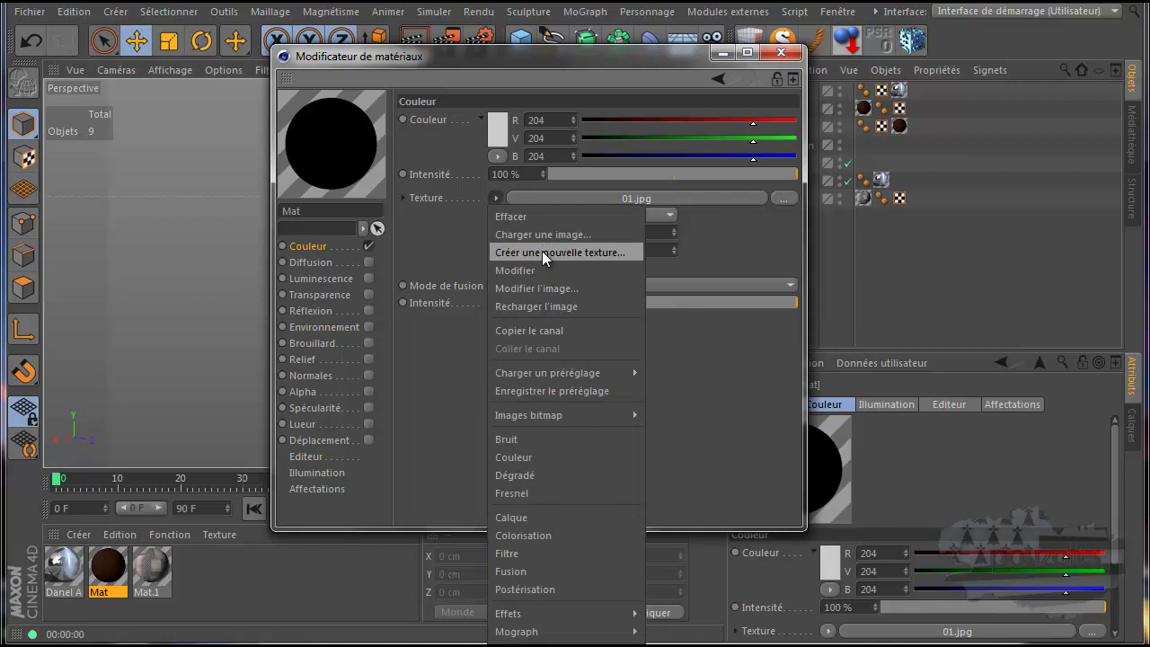
left_click(527, 306)
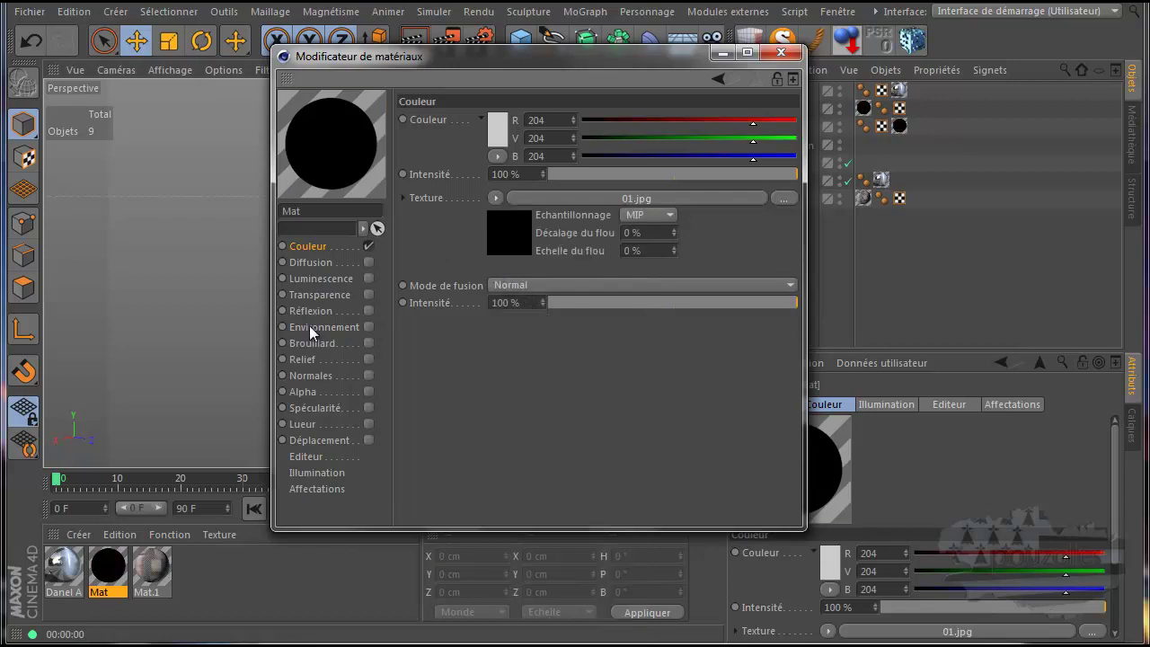
left_click(495, 197)
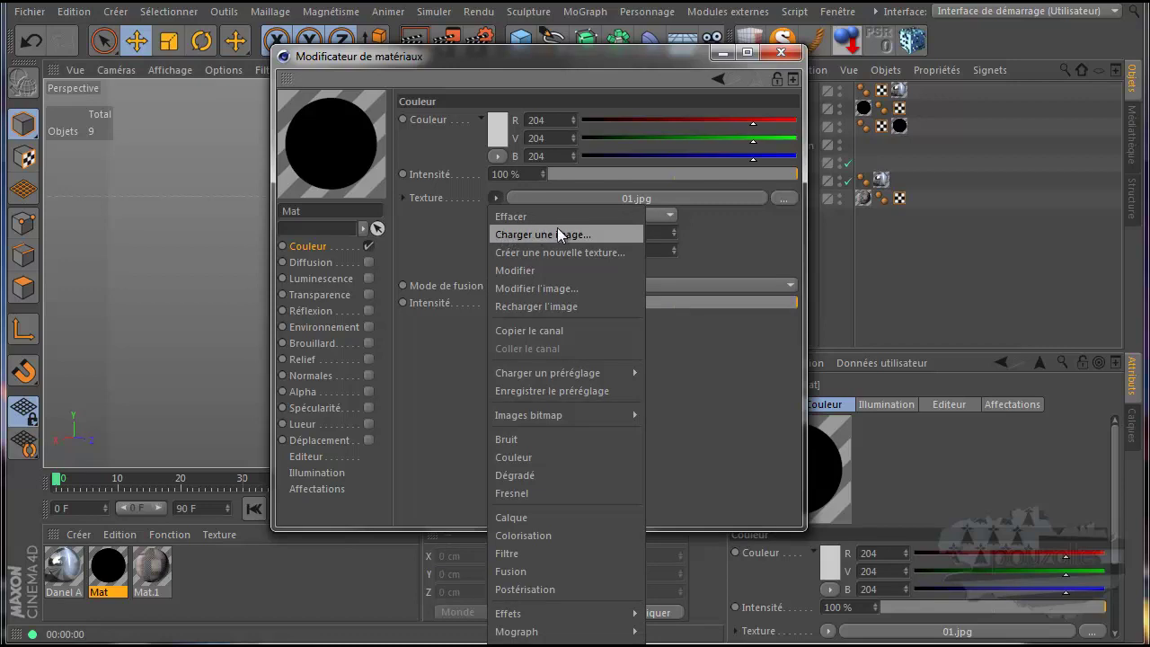
left_click(781, 201)
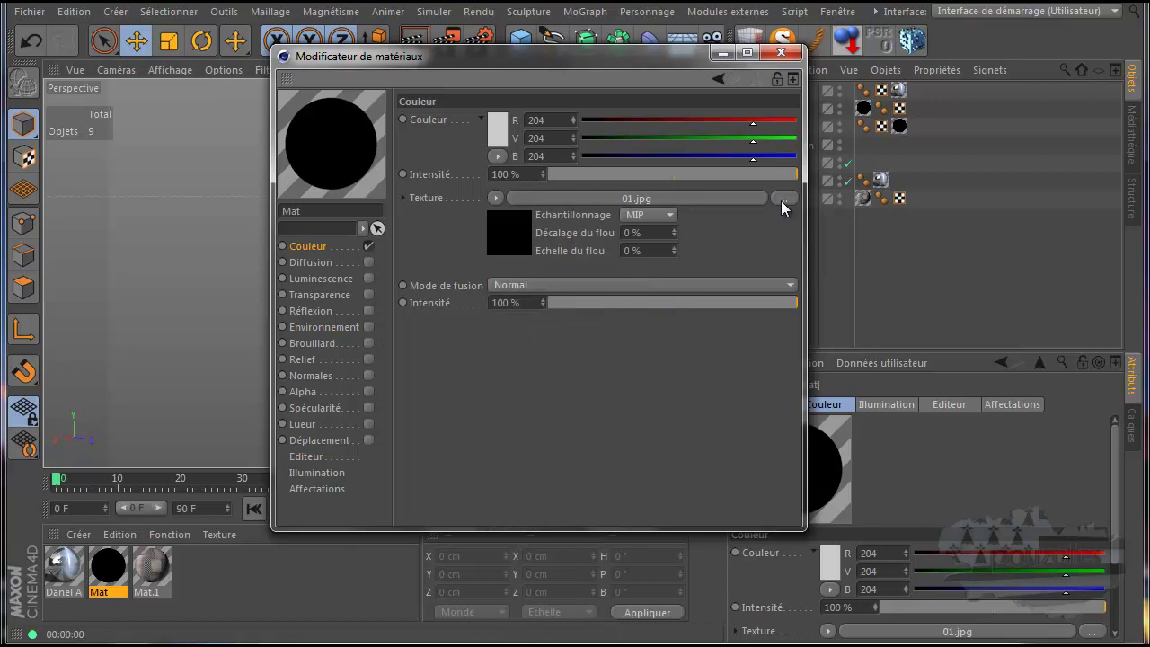
left_click(781, 199)
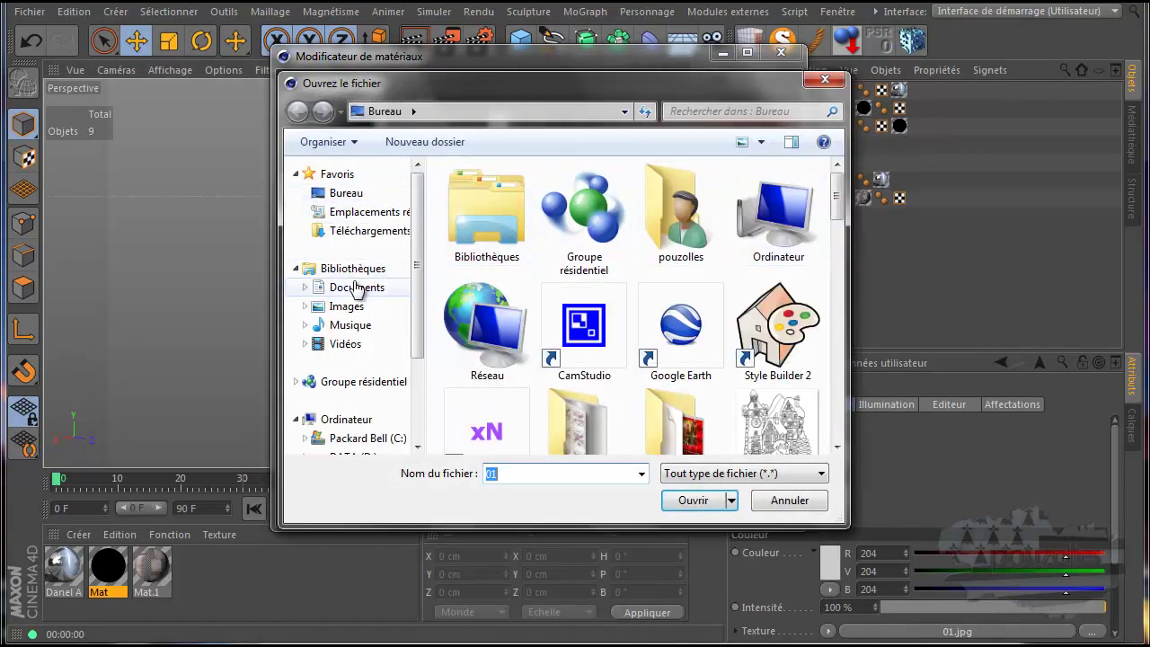
left_click(825, 81)
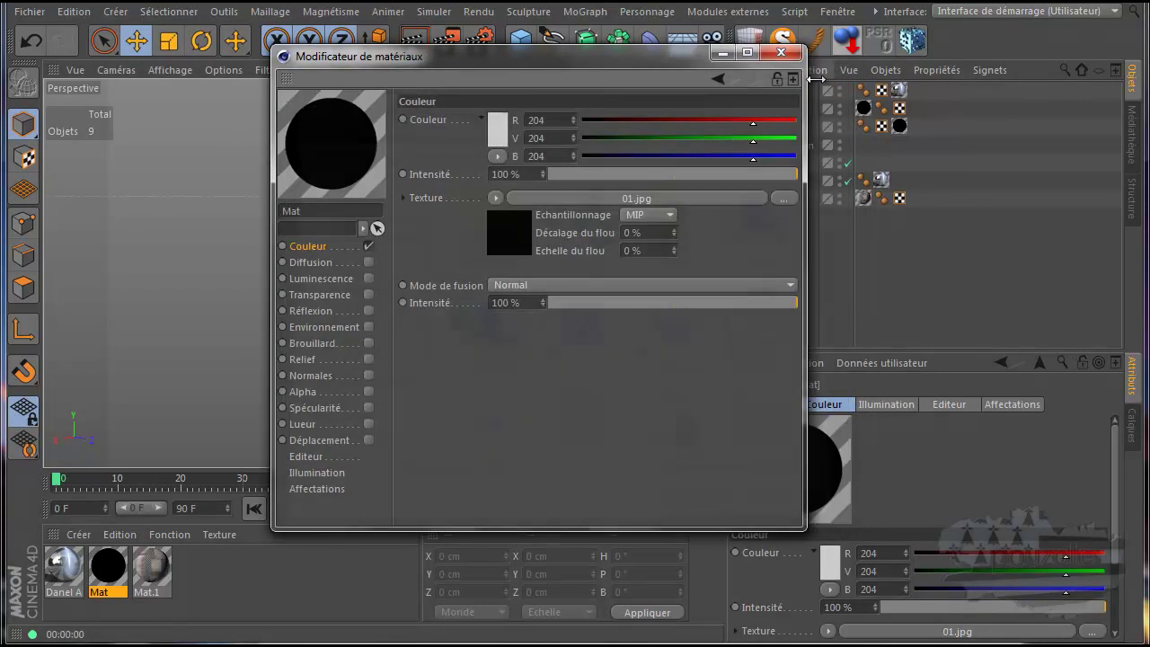
Check the colour texture assigned to the material Mat.1 and close the material editor
left_click(149, 572)
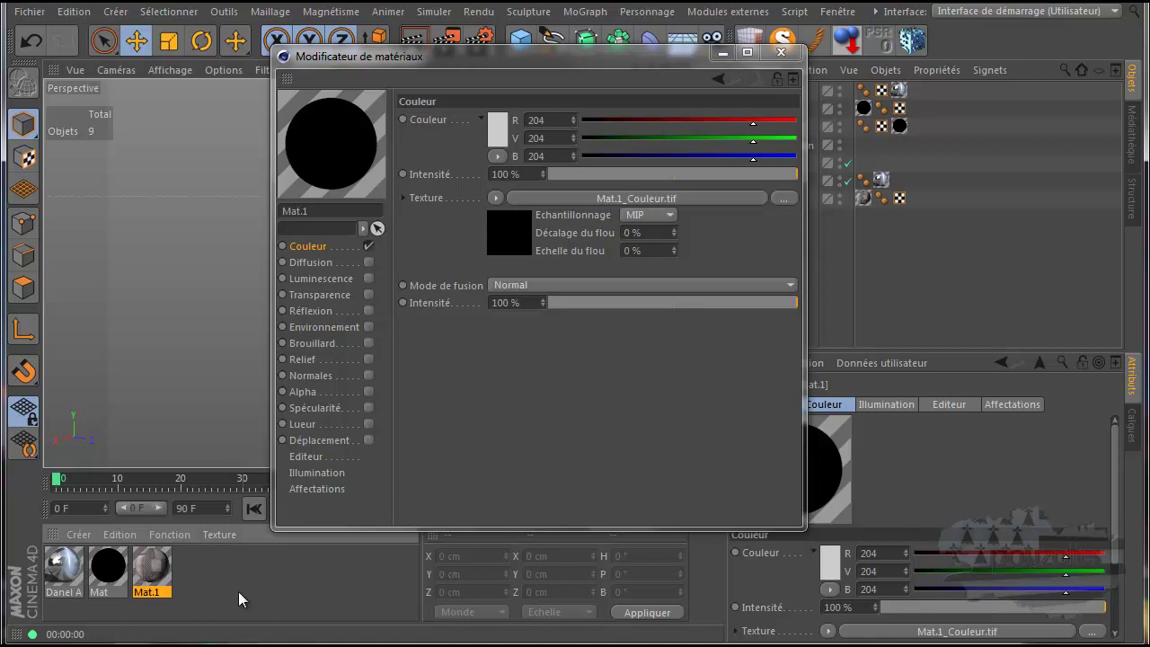
left_click(781, 52)
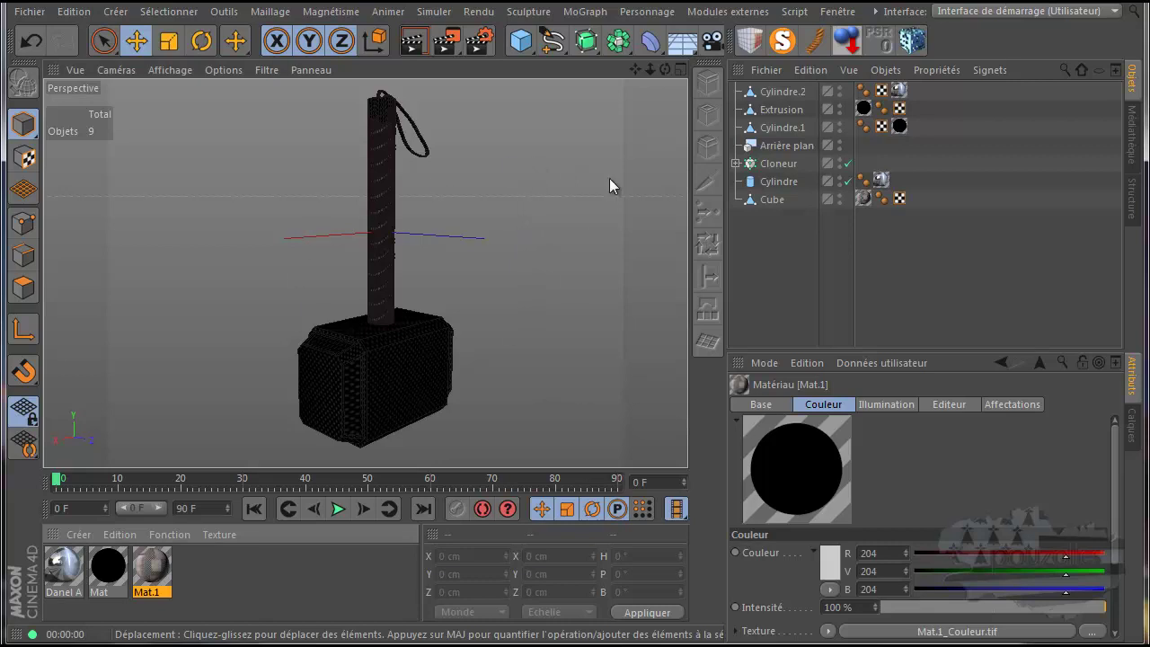
Open the texture manager (Gestionnaire de textures) and show its Matières column
left_click(838, 15)
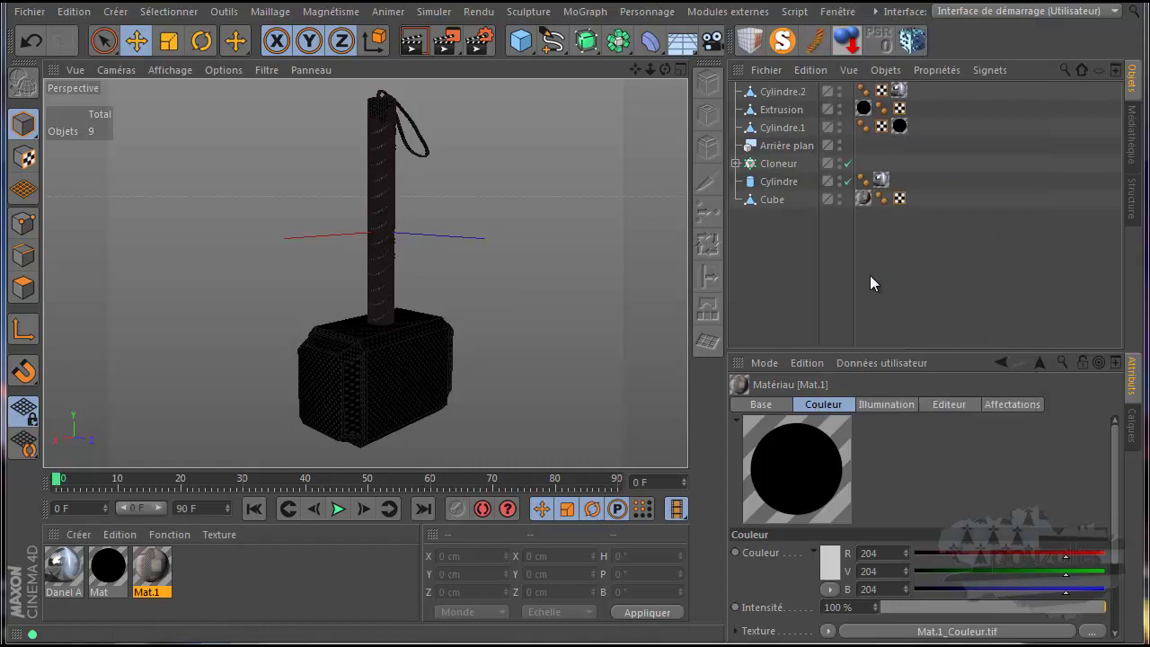
left_click(870, 276)
left_click_drag(583, 62, 634, 123)
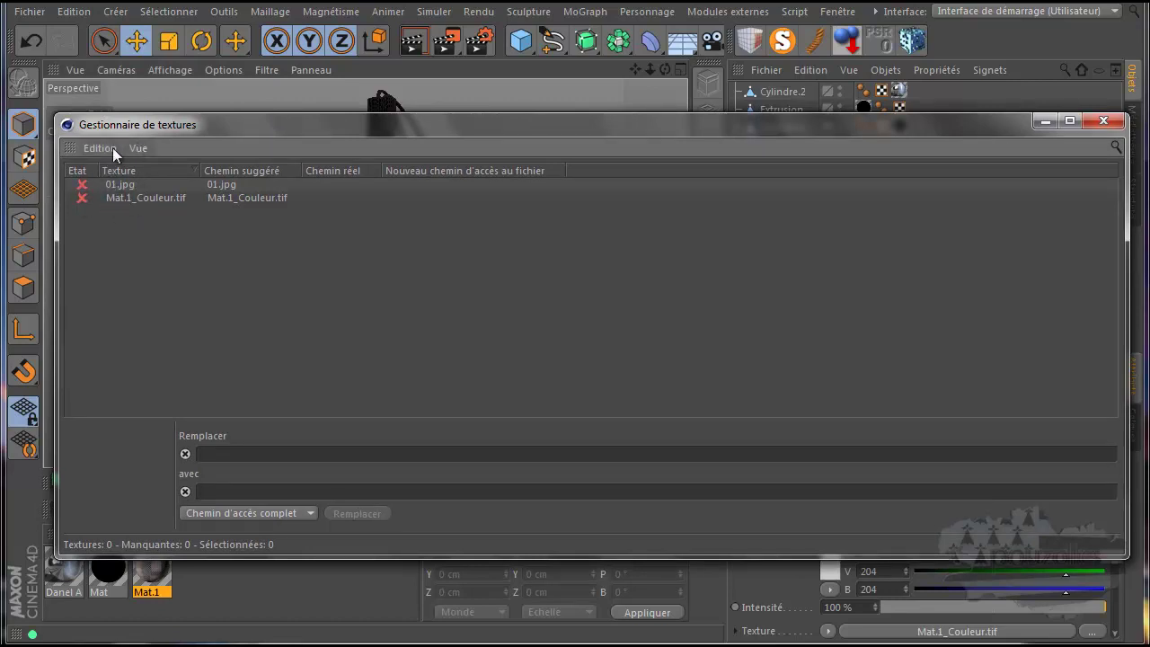
left_click(139, 148)
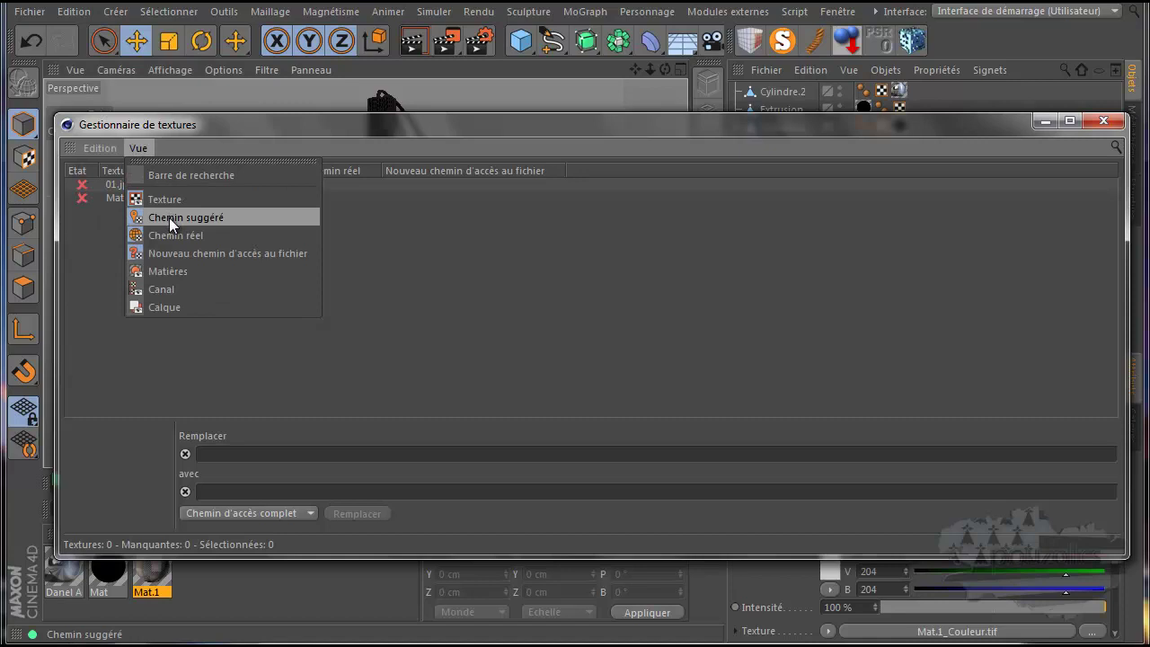
left_click(173, 270)
left_click(137, 147)
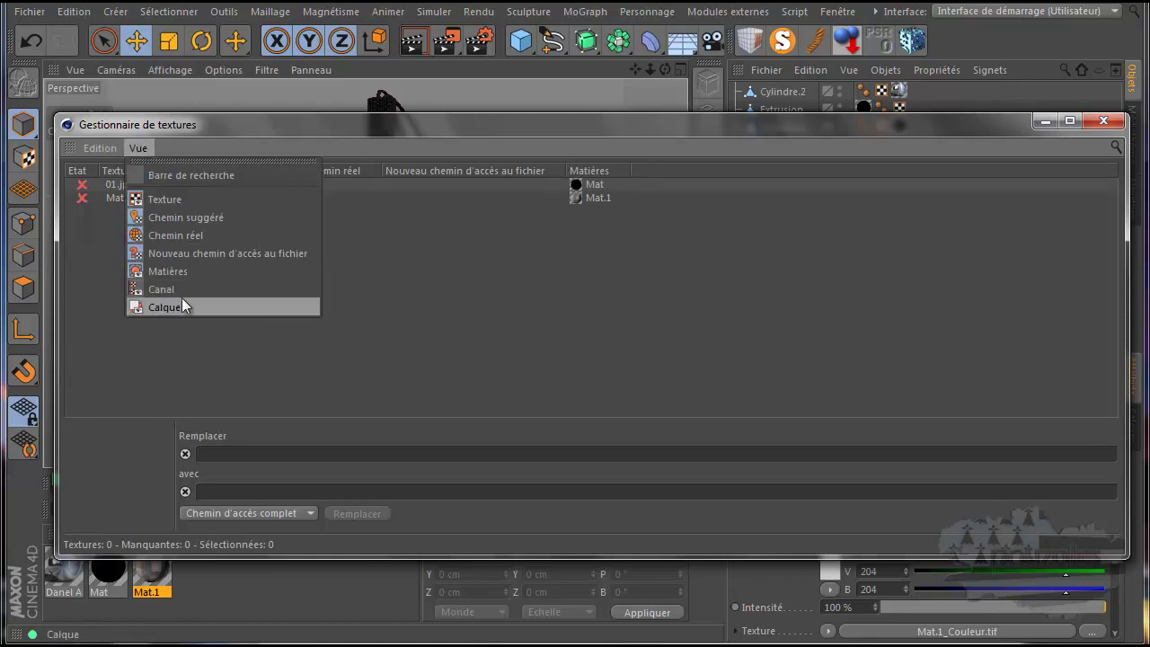
left_click(446, 268)
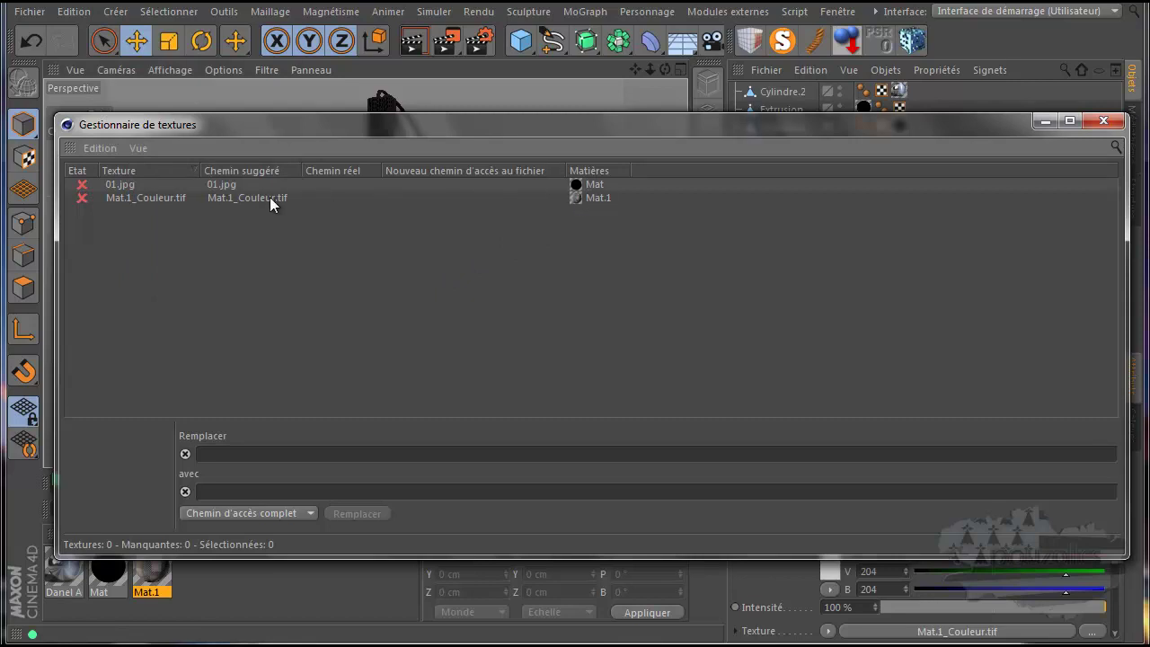
Reconnect the textures 01.jpg and Mat.1_Couleur.tif using the texture_1 folder inside Mes documents\le marteau de thor
left_click(108, 147)
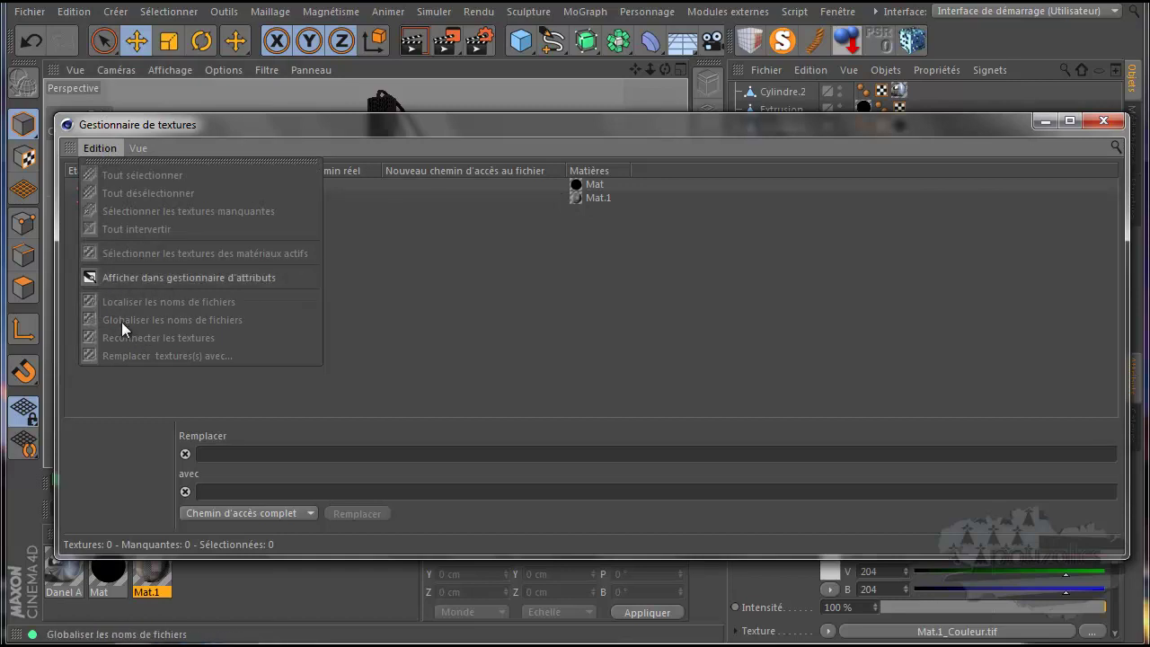
left_click(246, 278)
left_click_drag(632, 182, 95, 220)
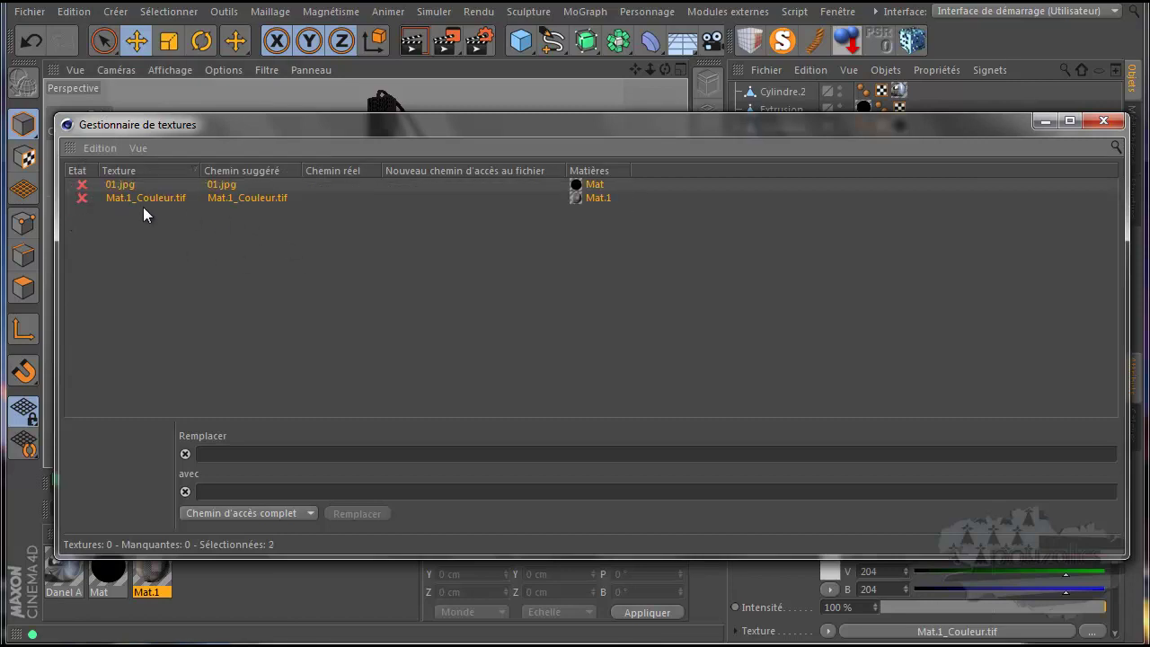
left_click(112, 149)
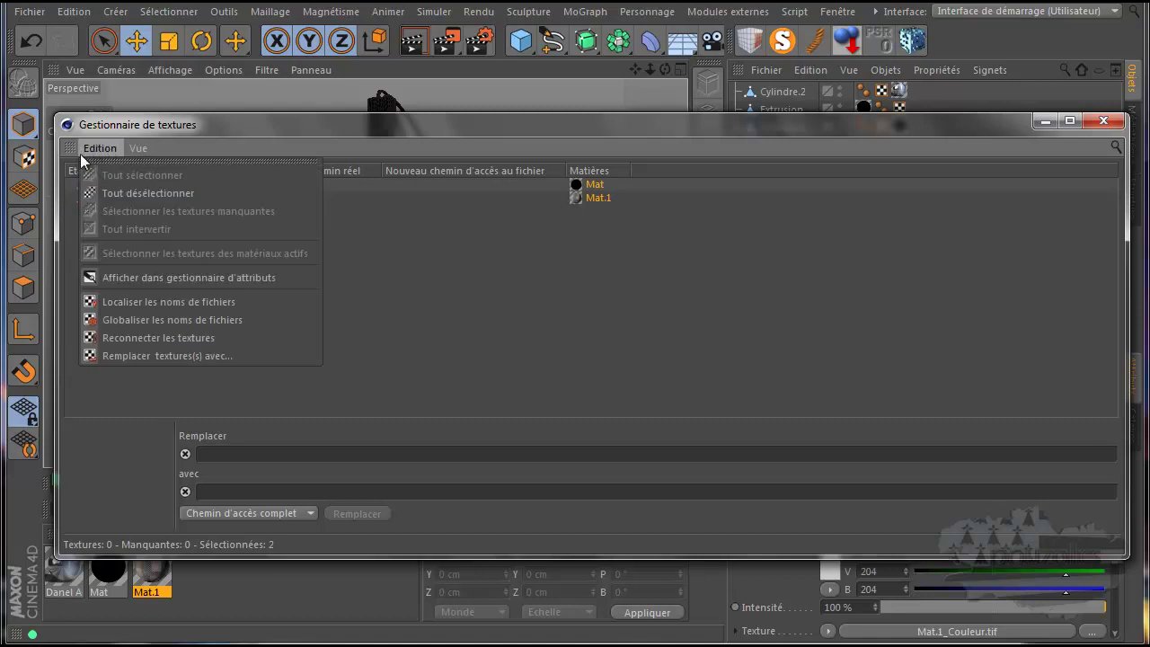
left_click(134, 338)
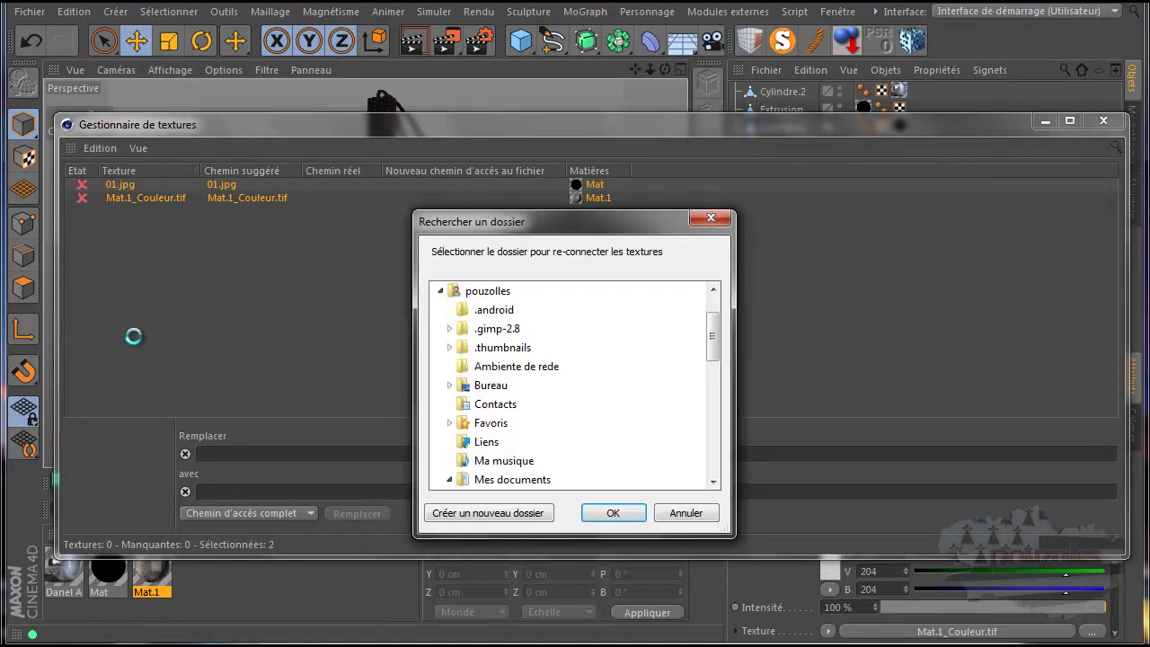
left_click_drag(555, 225, 416, 159)
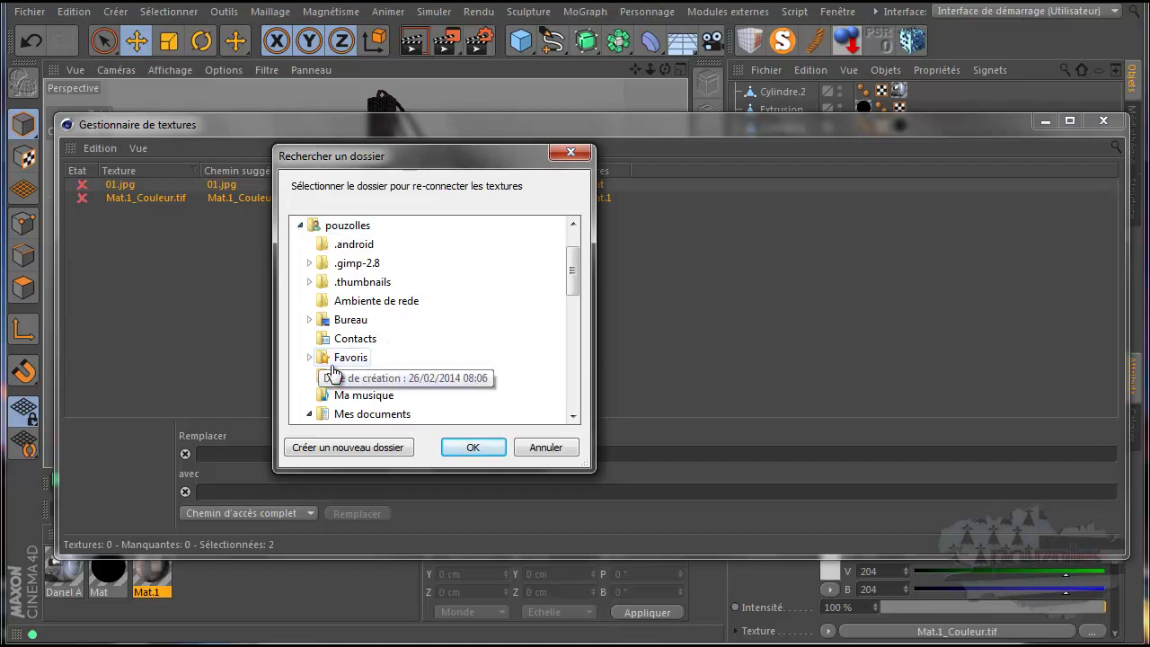
scroll(434, 371, "down", 1)
scroll(435, 372, "down", 1)
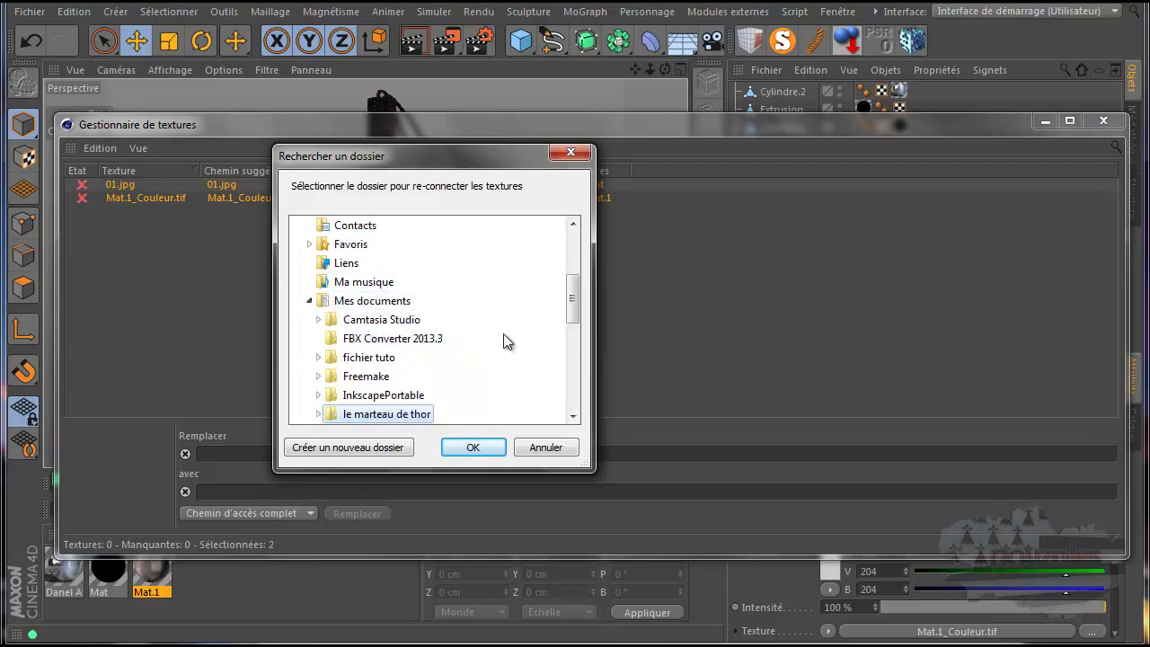
scroll(506, 340, "down", 1)
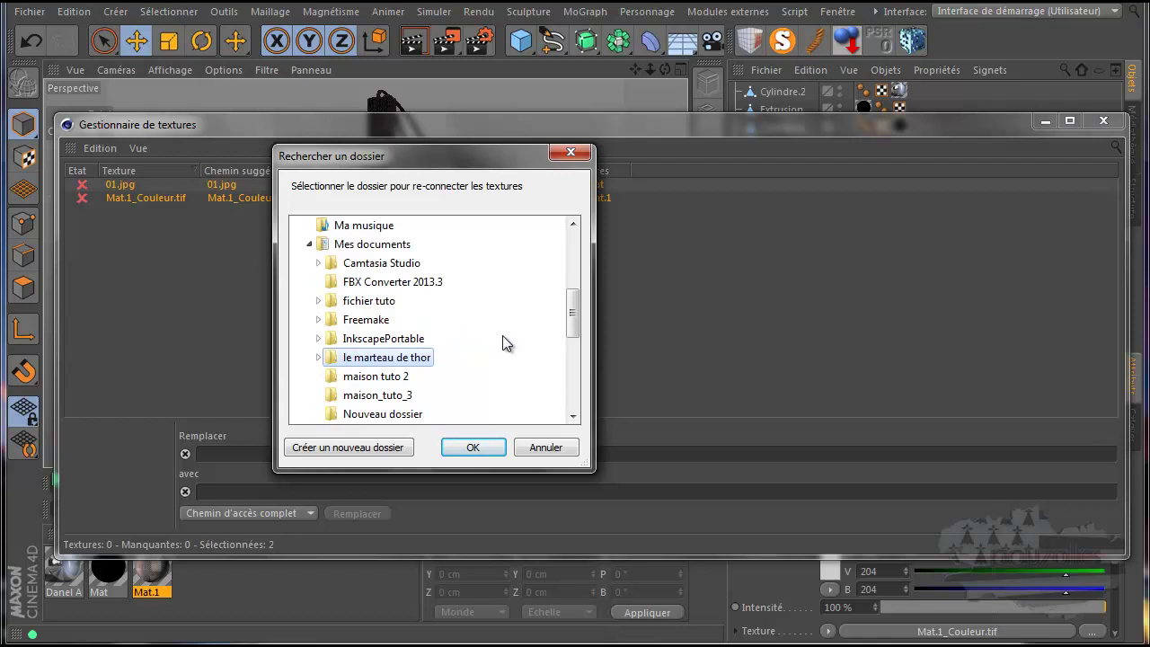
left_click(318, 358)
scroll(458, 367, "down", 2)
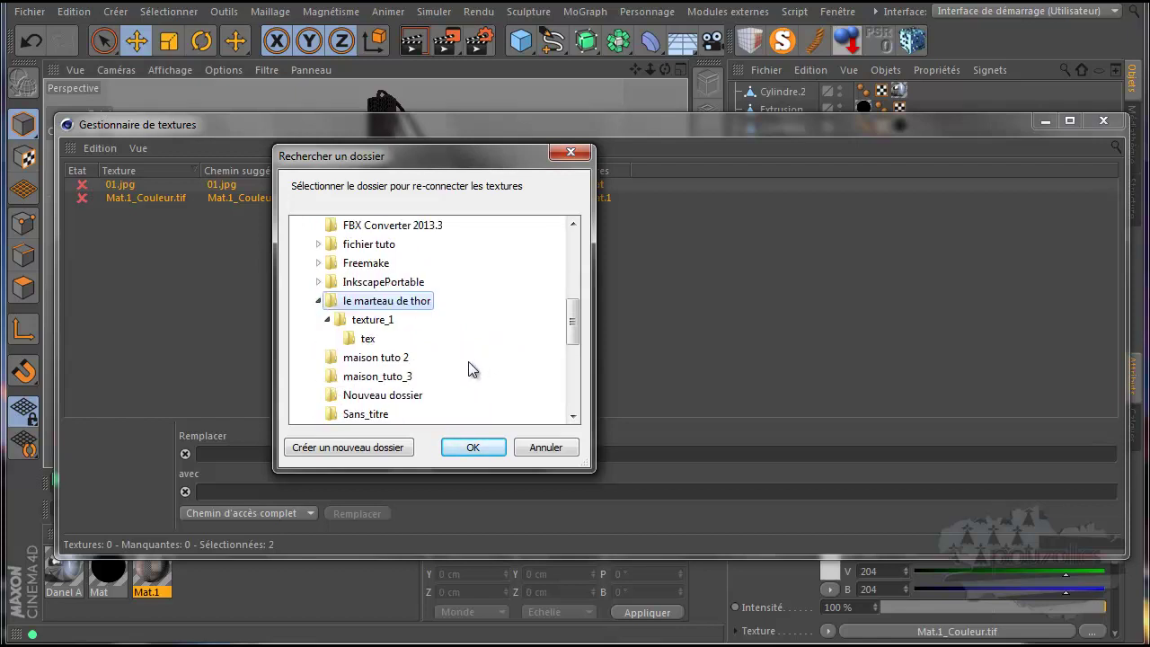
left_click(358, 321)
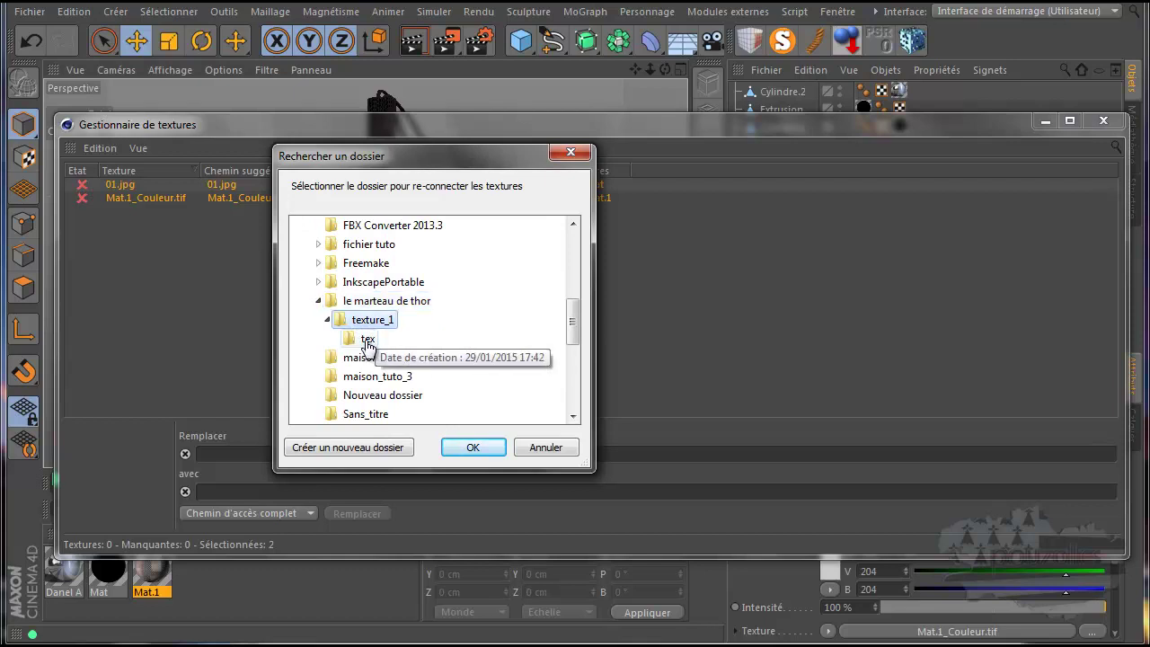
left_click(471, 445)
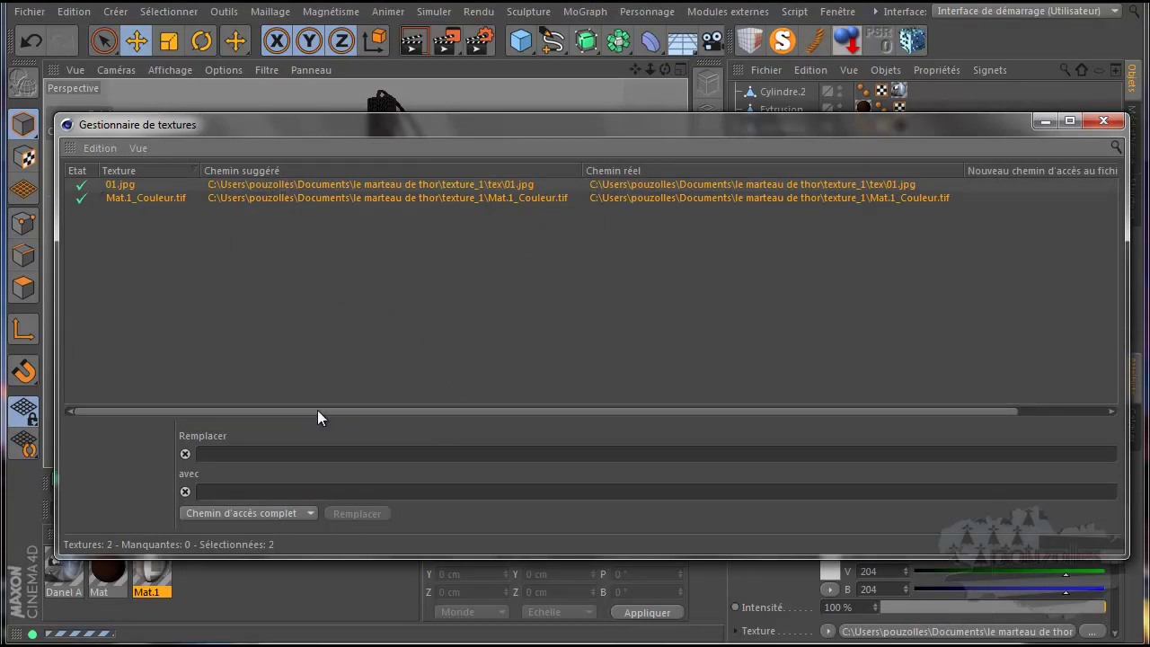
Switch to Windows Explorer to examine the images in texture_1 and its tex subfolder, return to Cinema 4D and close the texture manager
key("alt+Tab")
left_click(776, 609)
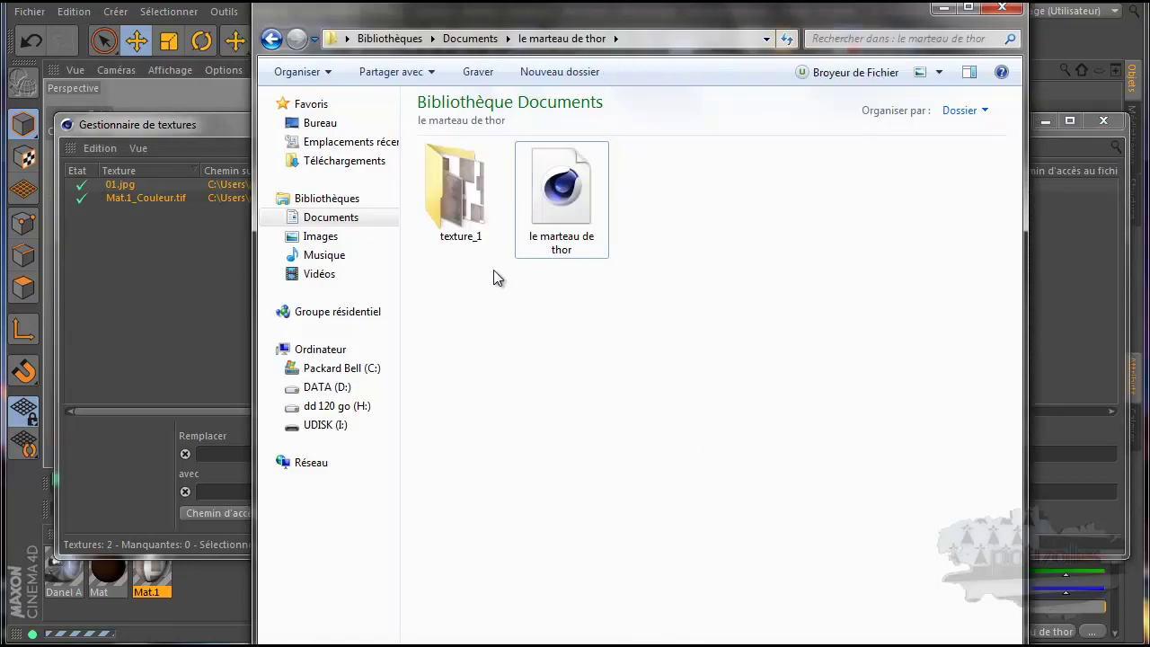
double_click(456, 193)
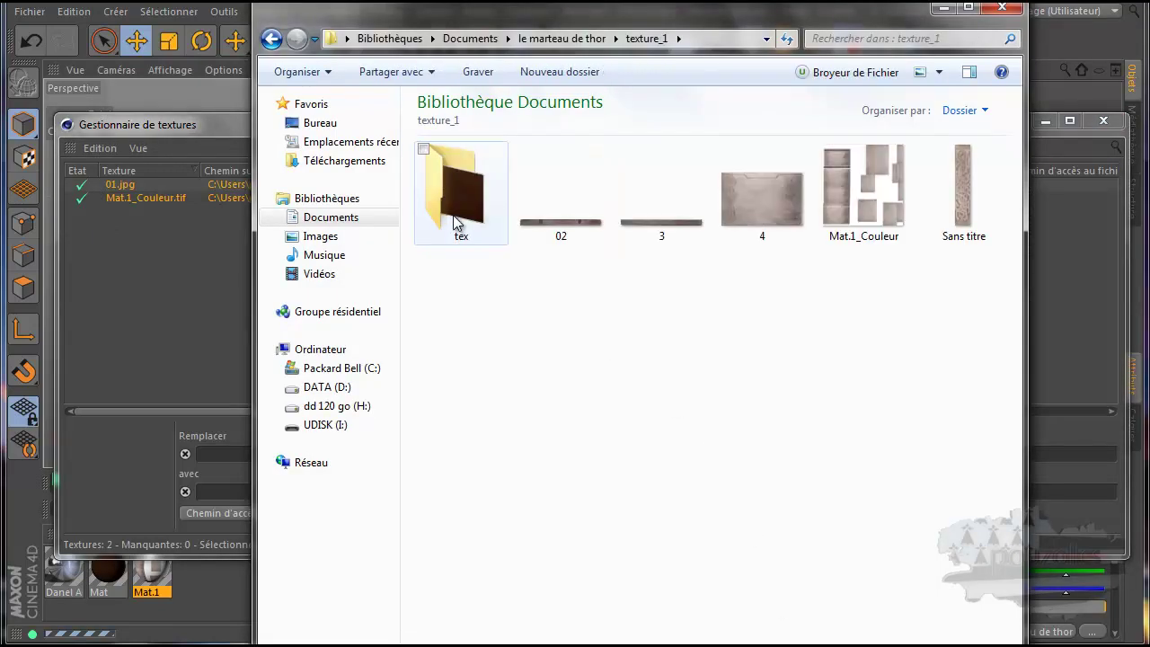
double_click(460, 222)
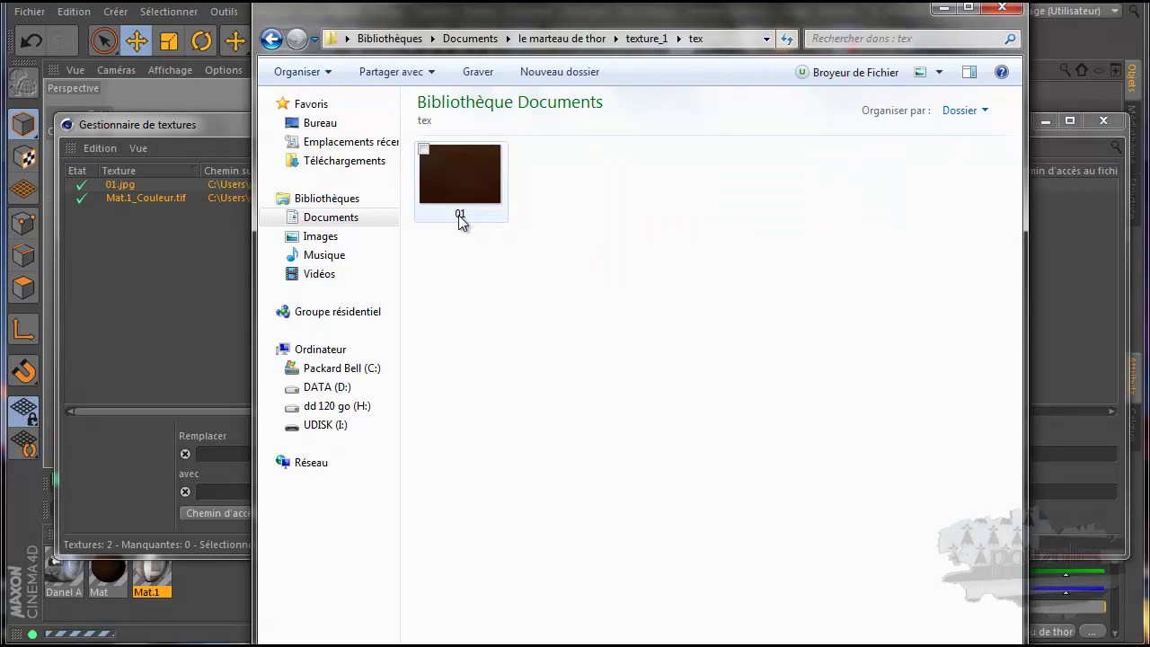
left_click(457, 194)
double_click(457, 194)
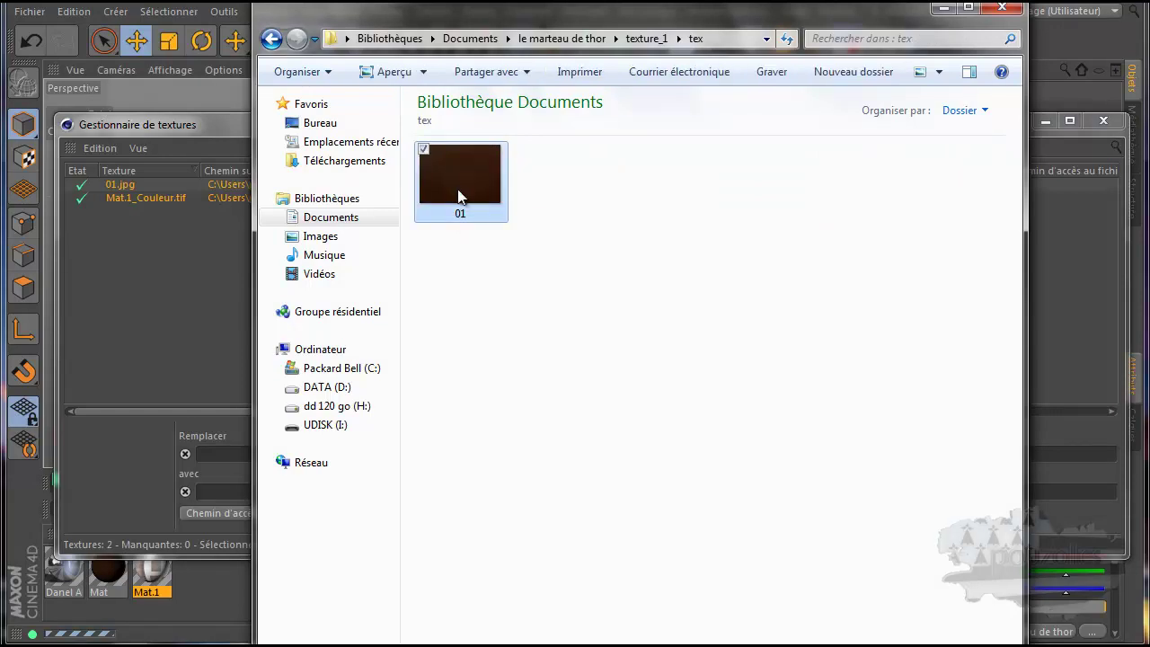
left_click(1006, 17)
left_click(271, 40)
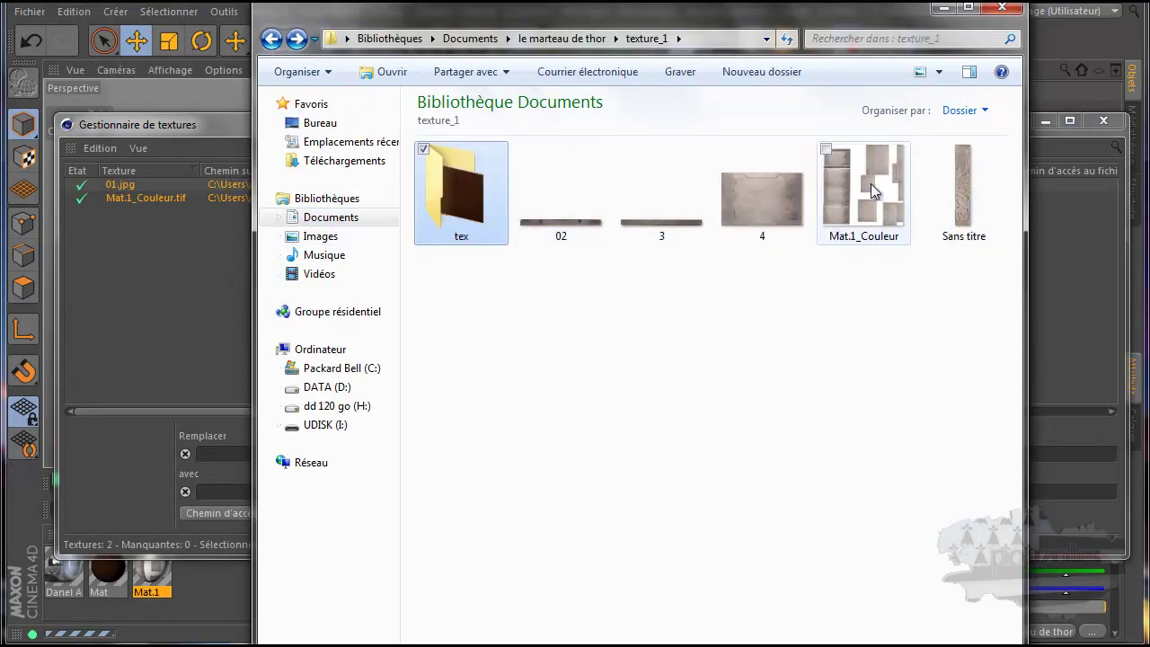
left_click(1010, 9)
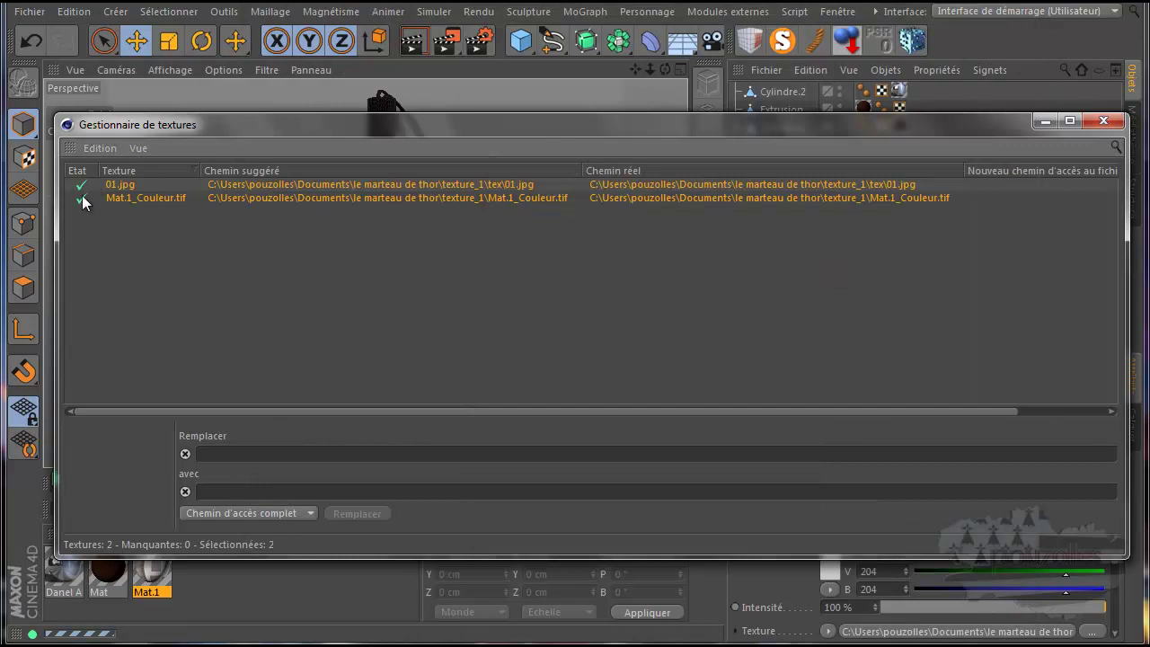
left_click(1103, 121)
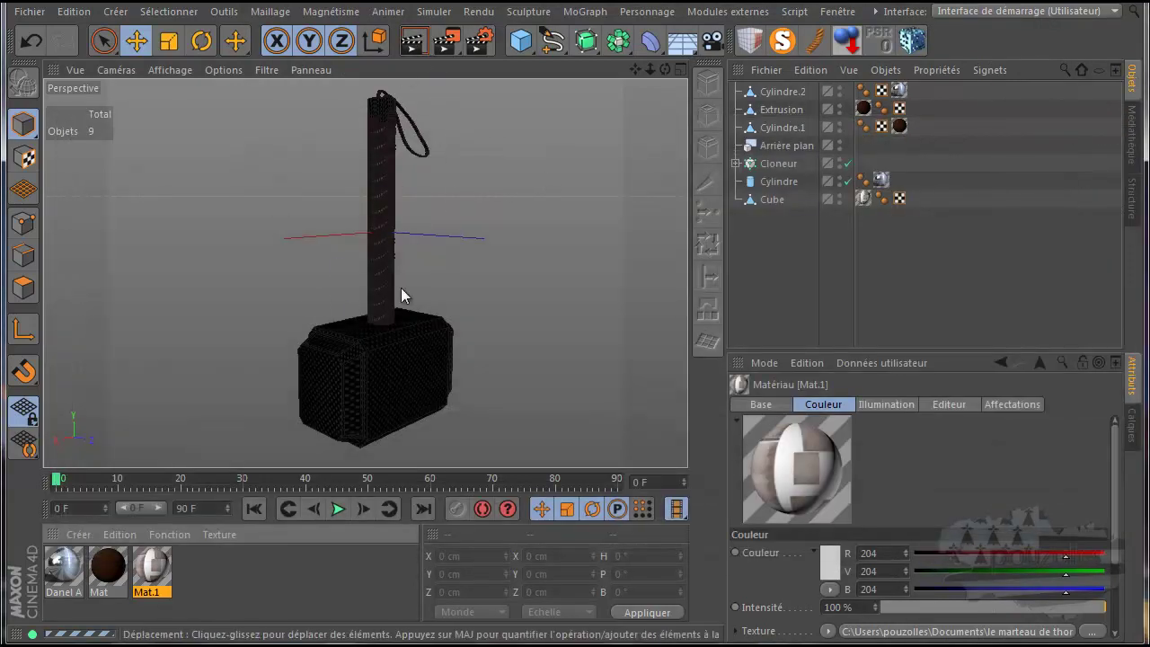
Render the perspective view to check the hammer and reload the colour texture image of the material Mat.1, closing its editor
left_click(413, 43)
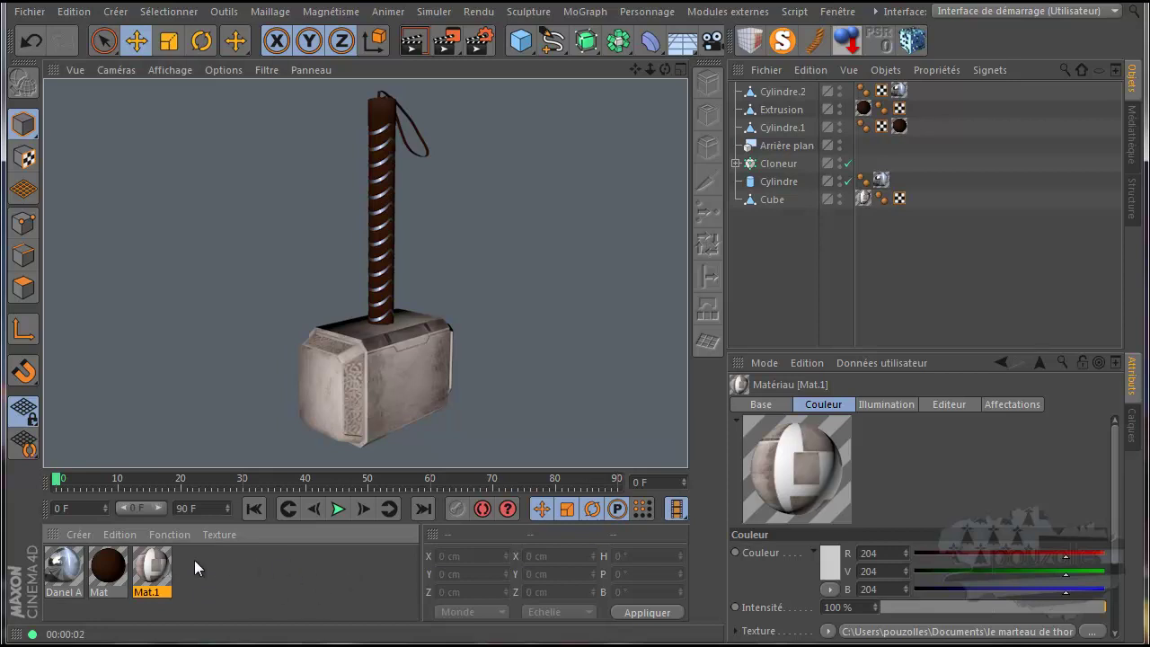
double_click(160, 564)
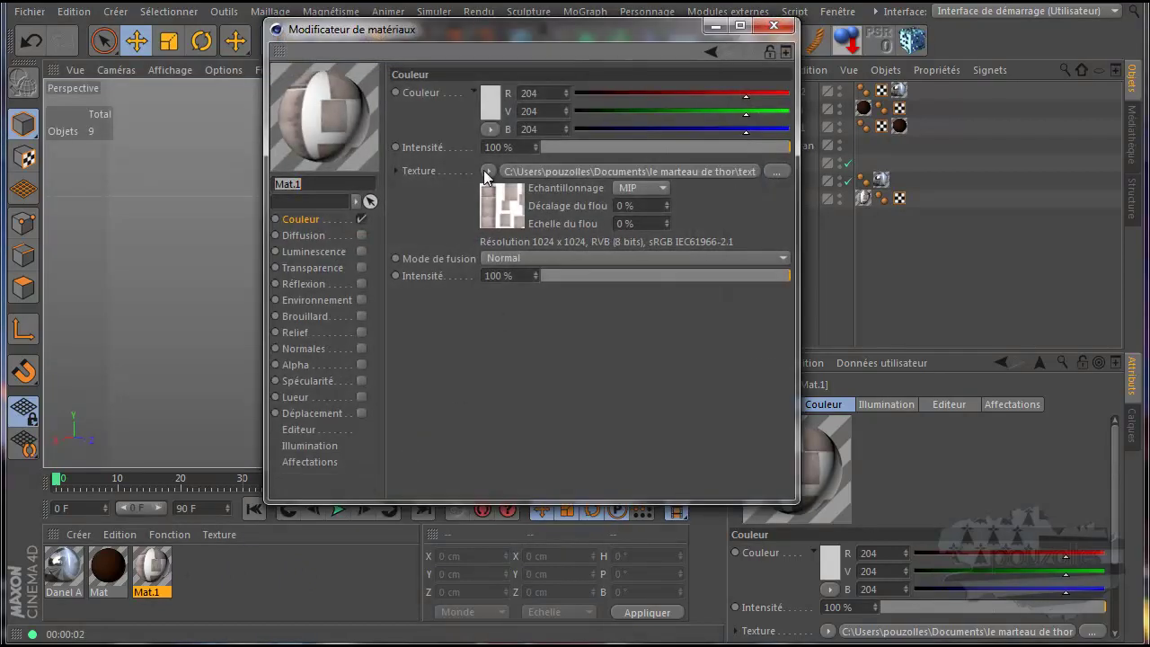
left_click(486, 171)
left_click(714, 377)
left_click(775, 27)
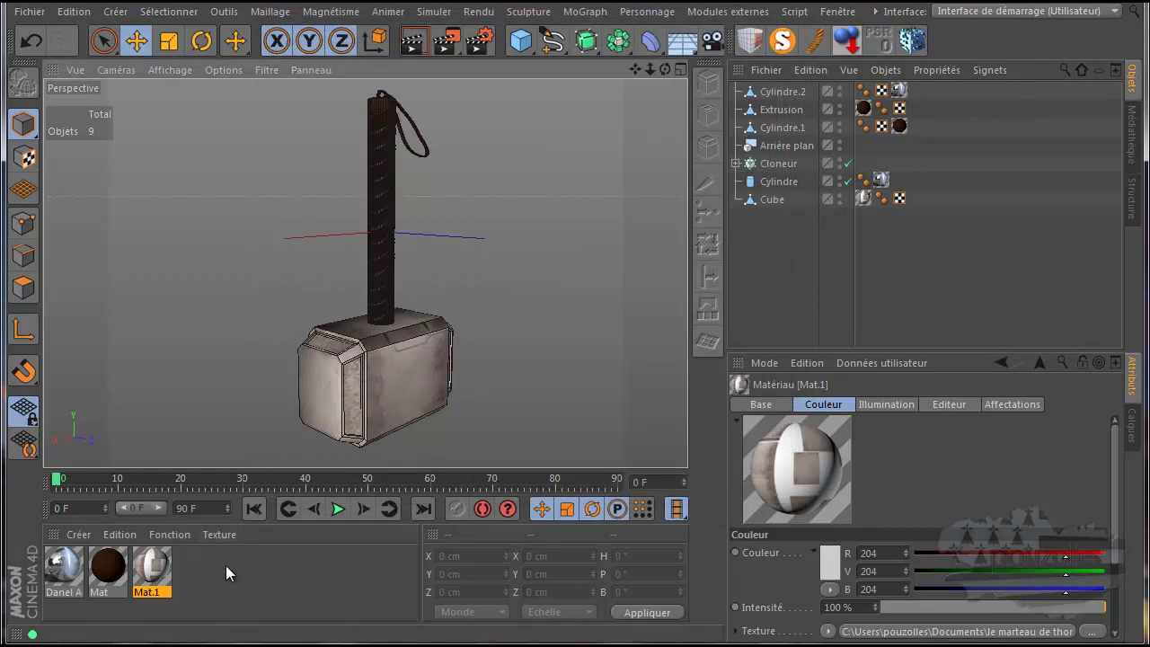
Reopen the texture manager (Gestionnaire de textures) and examine which columns can be displayed
left_click(838, 11)
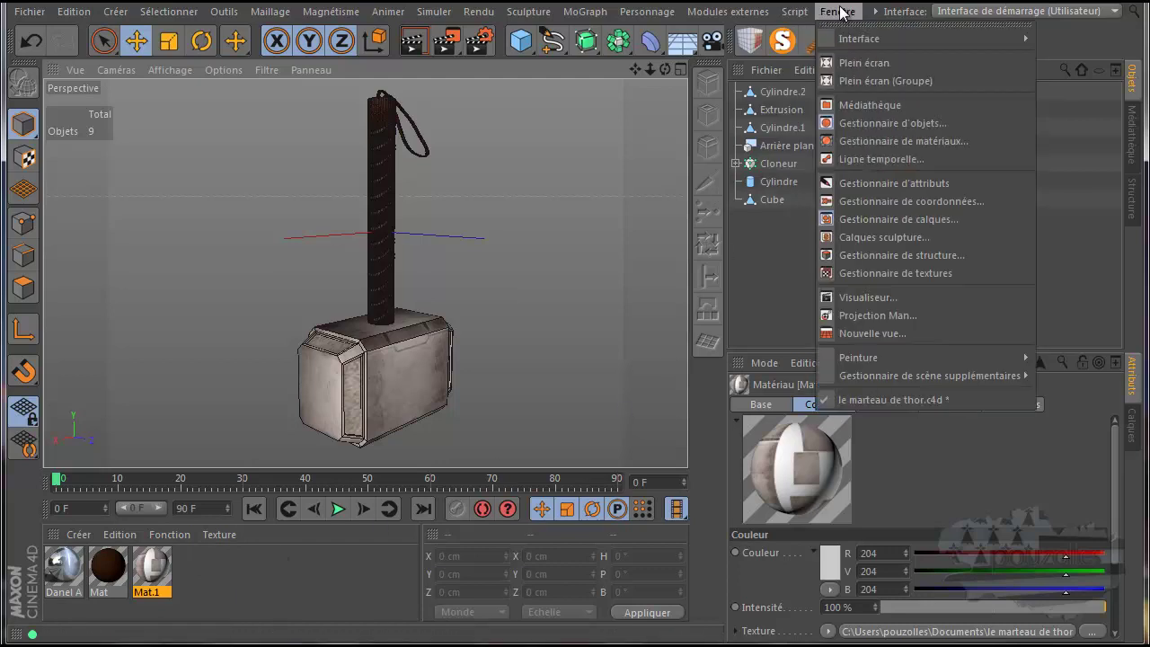
left_click(868, 274)
left_click(139, 148)
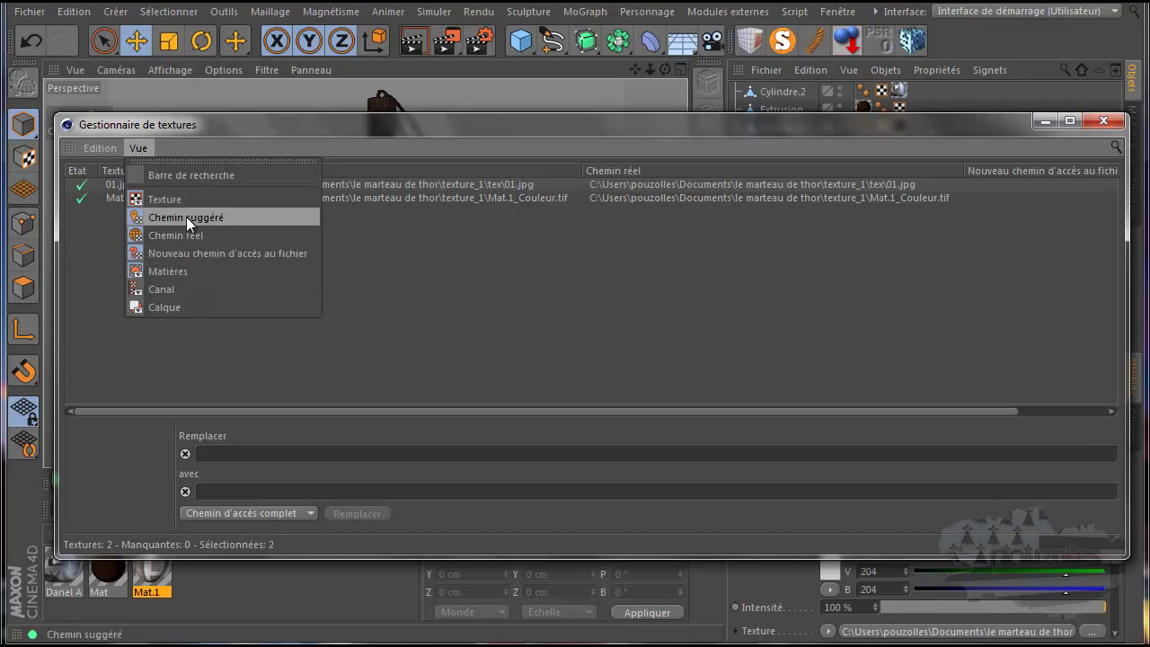
left_click(395, 275)
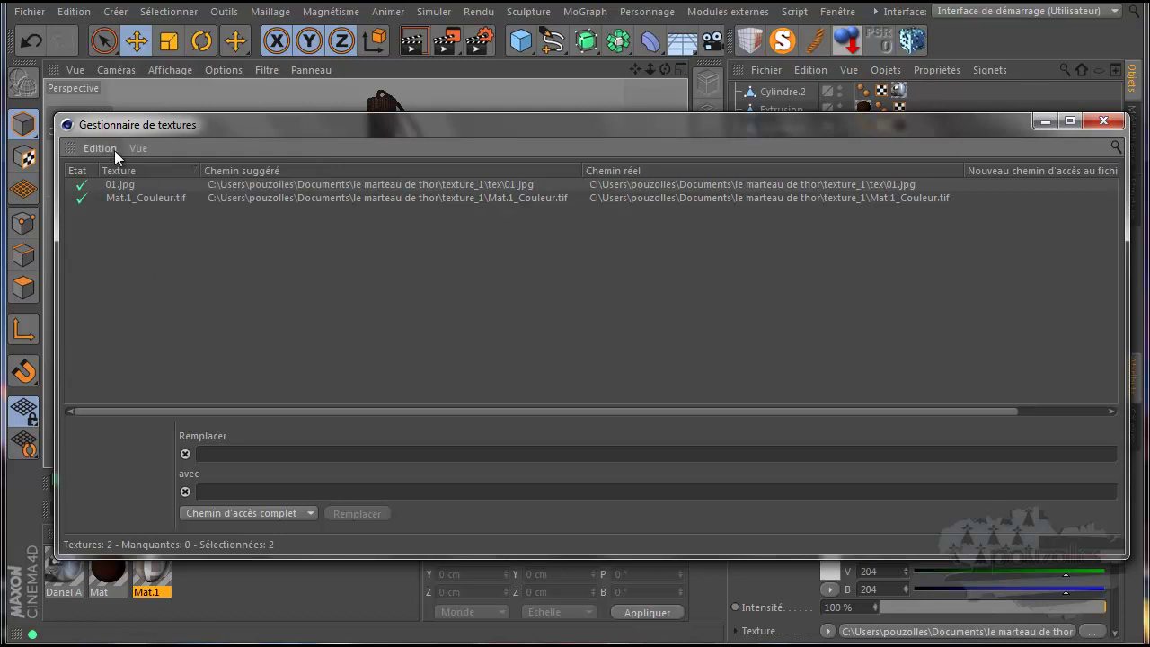
Select the textures 01.jpg and Mat.1_Couleur.tif, examine the available texture commands and the Remplacer field, and clear the selection
left_click(411, 183)
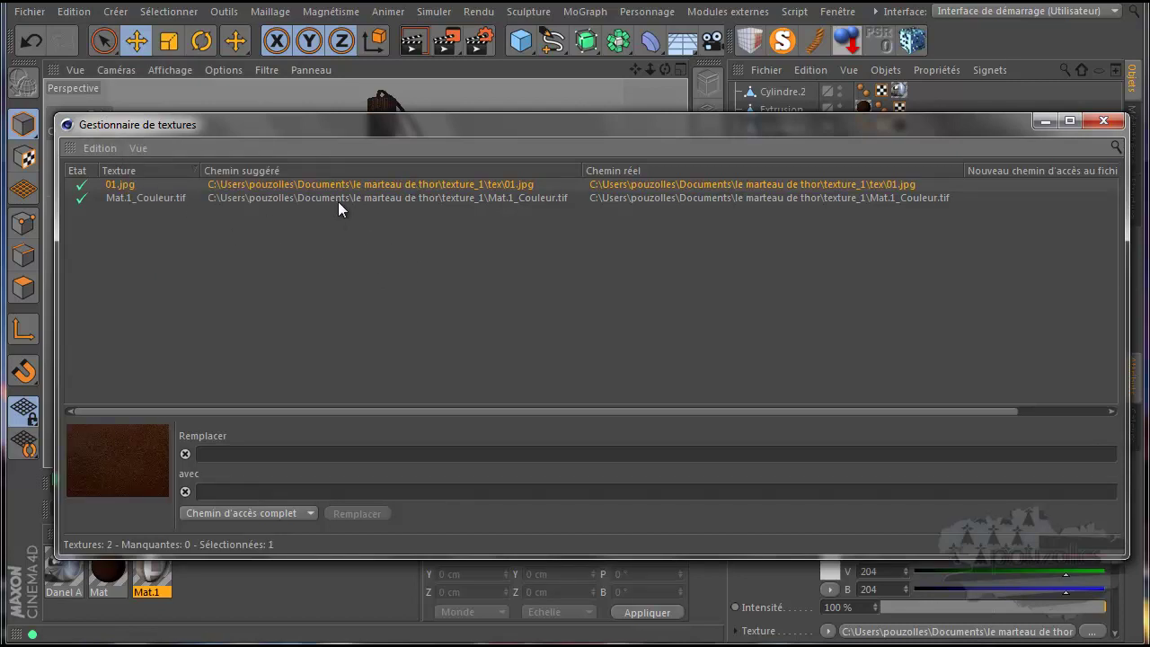
left_click(341, 199, "shift")
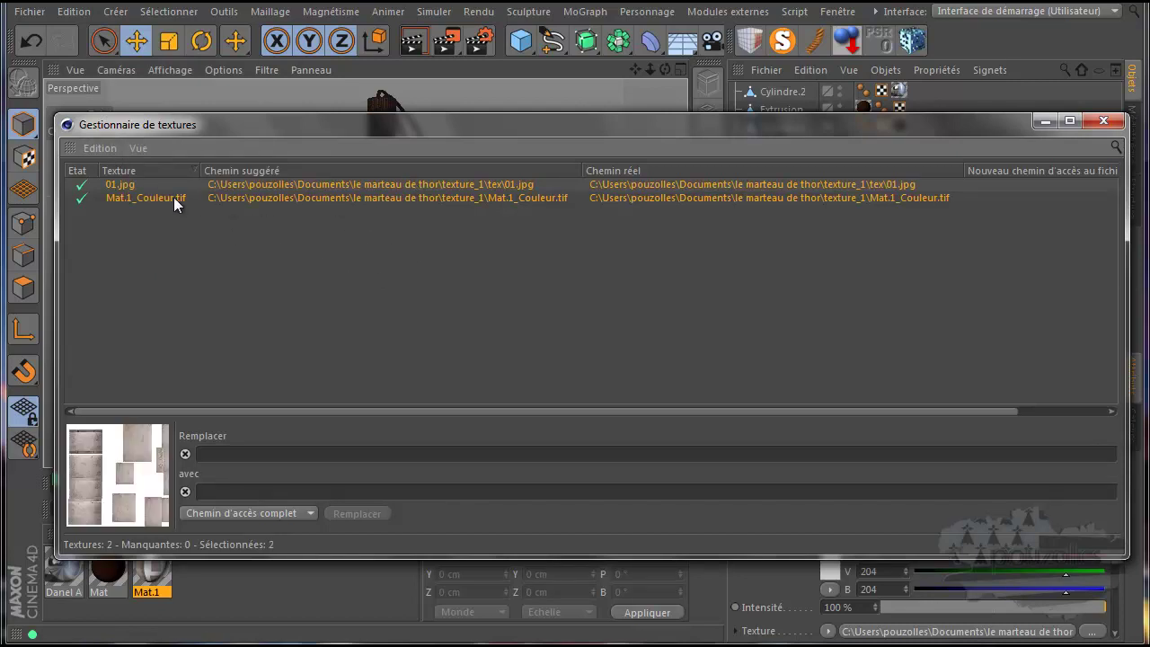
left_click(101, 148)
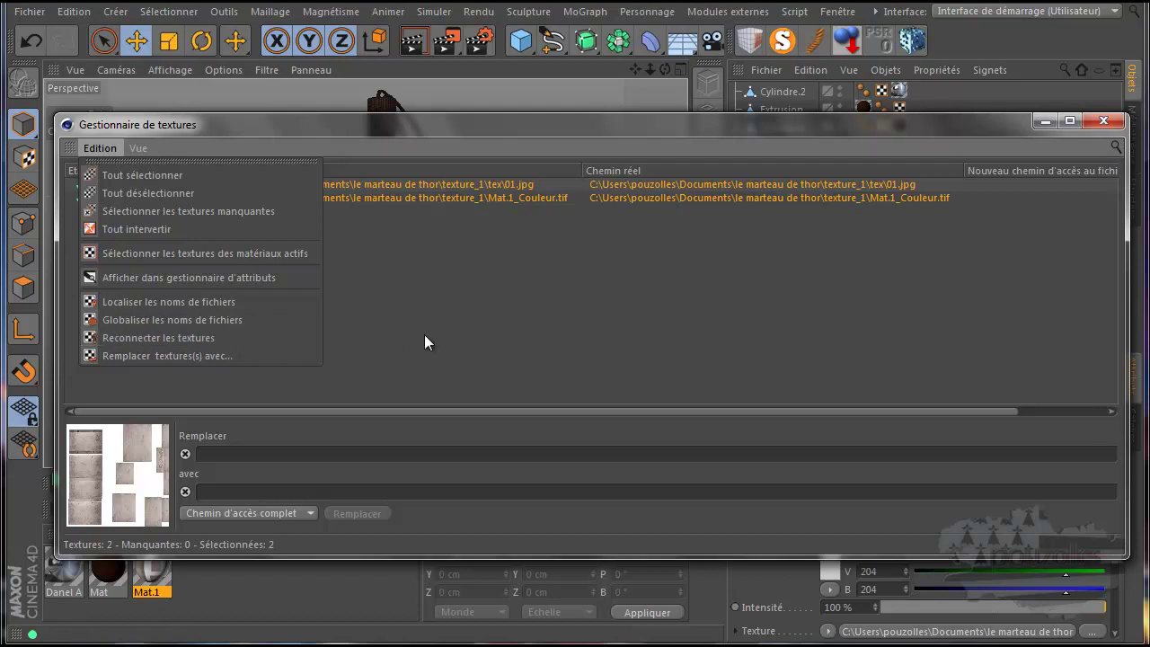
left_click(446, 336)
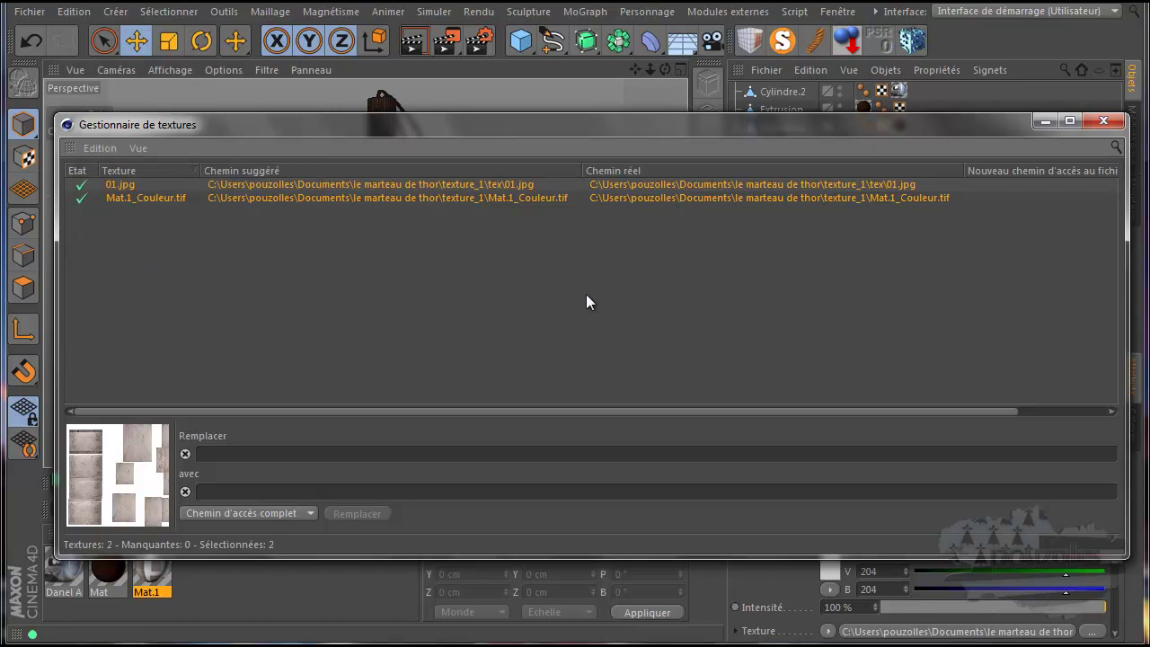
left_click(211, 455)
left_click(441, 329)
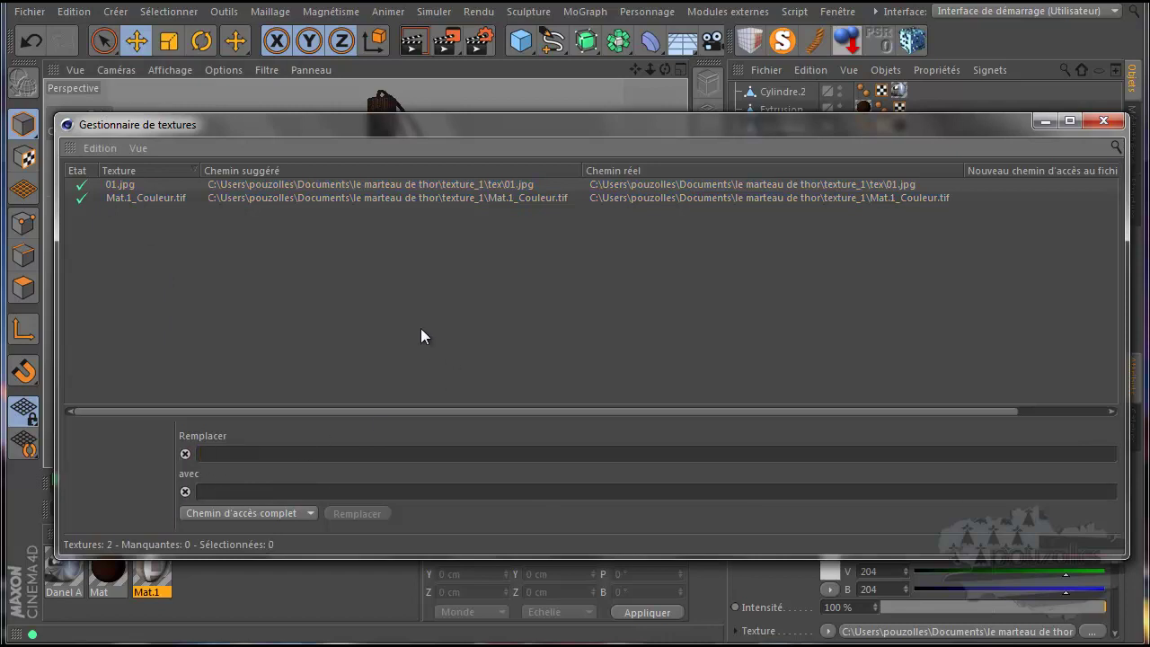